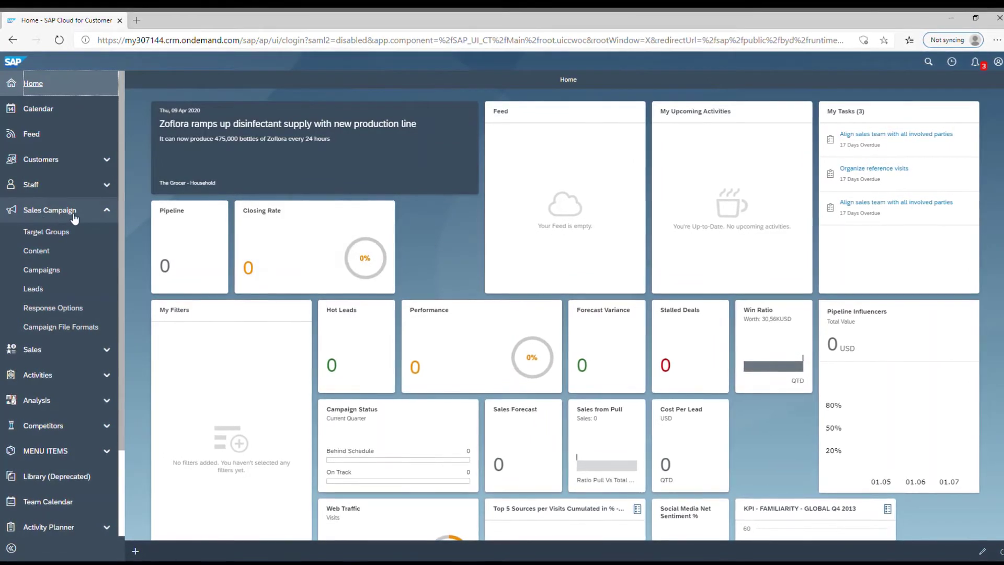
Create a new e-mail template in the Sales Campaign content and name it "Sydney April Update".
left_click(48, 251)
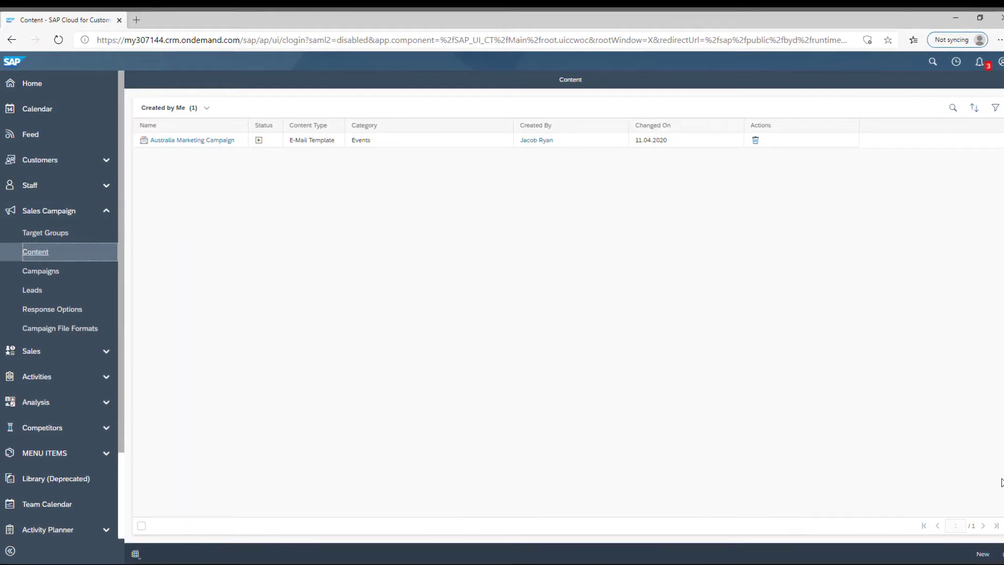
left_click(986, 552)
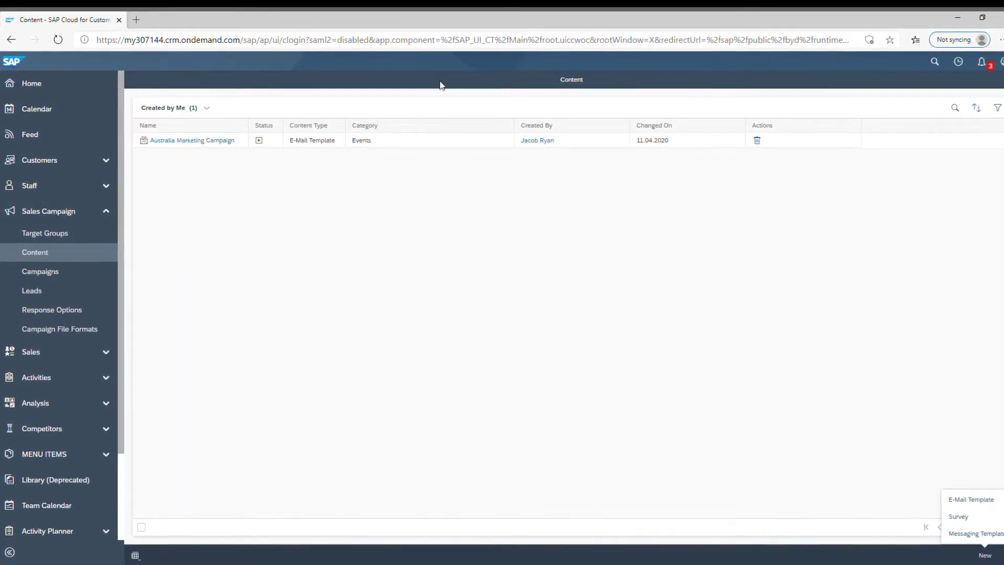
left_click(974, 501)
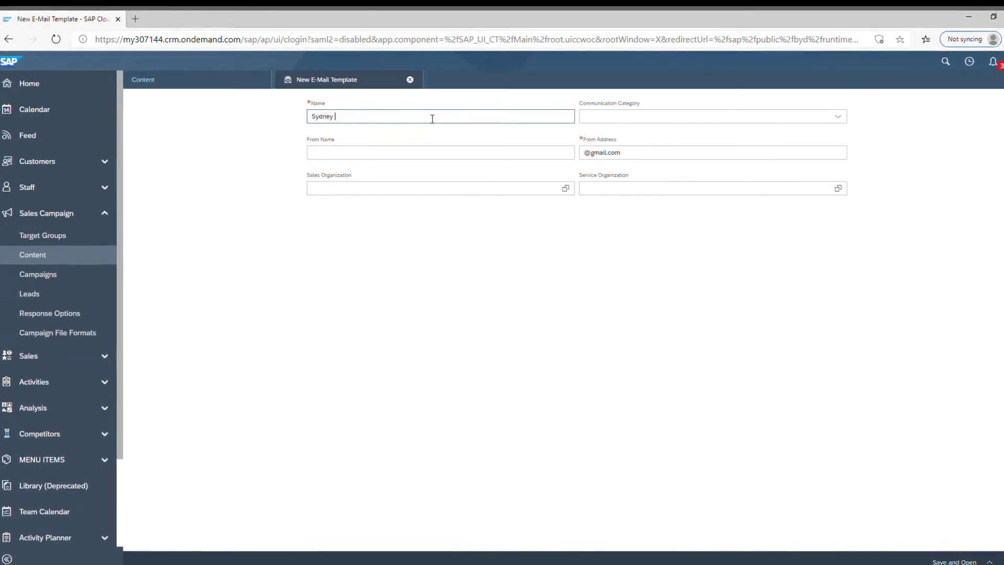
type("Sydney ")
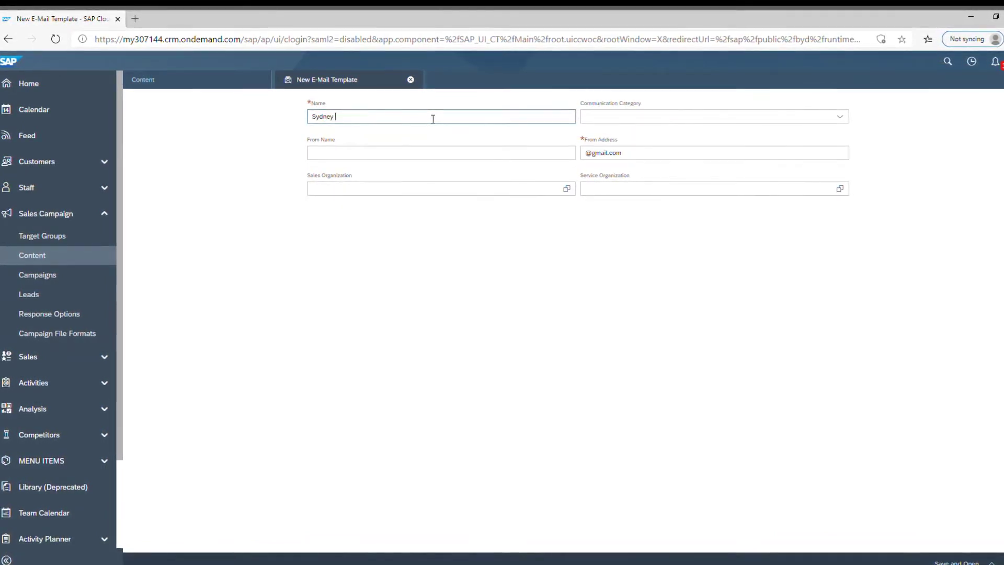
type("April ")
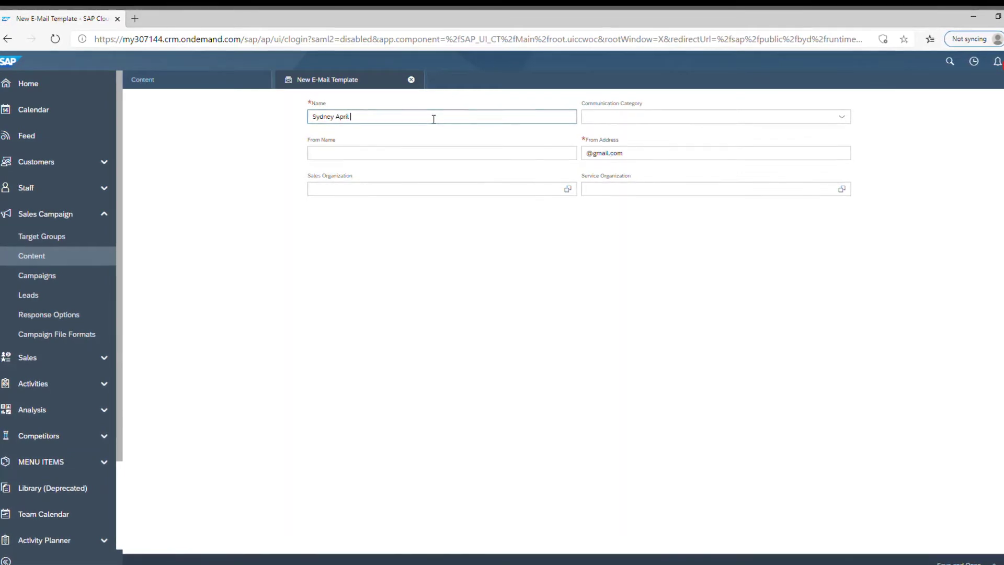
type("Update")
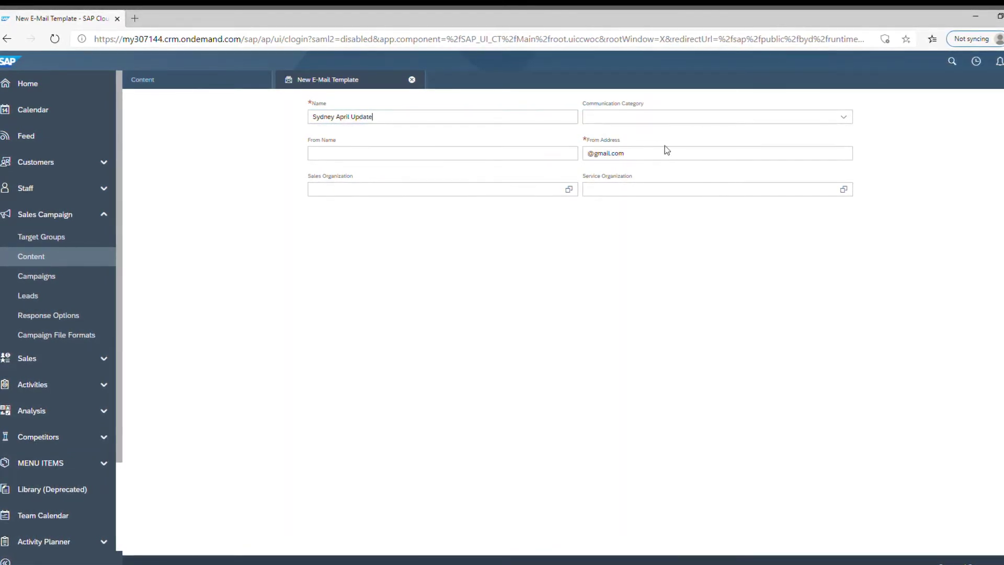
Set the communication category to Events, enter the sender's name and address and sales organization AU1100, and save and open the template.
left_click(688, 118)
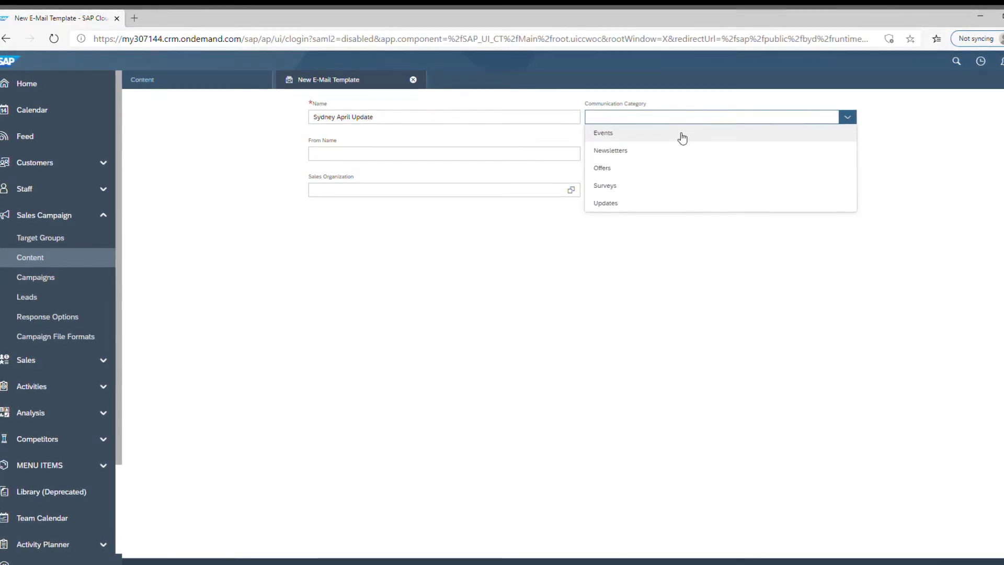
left_click(682, 137)
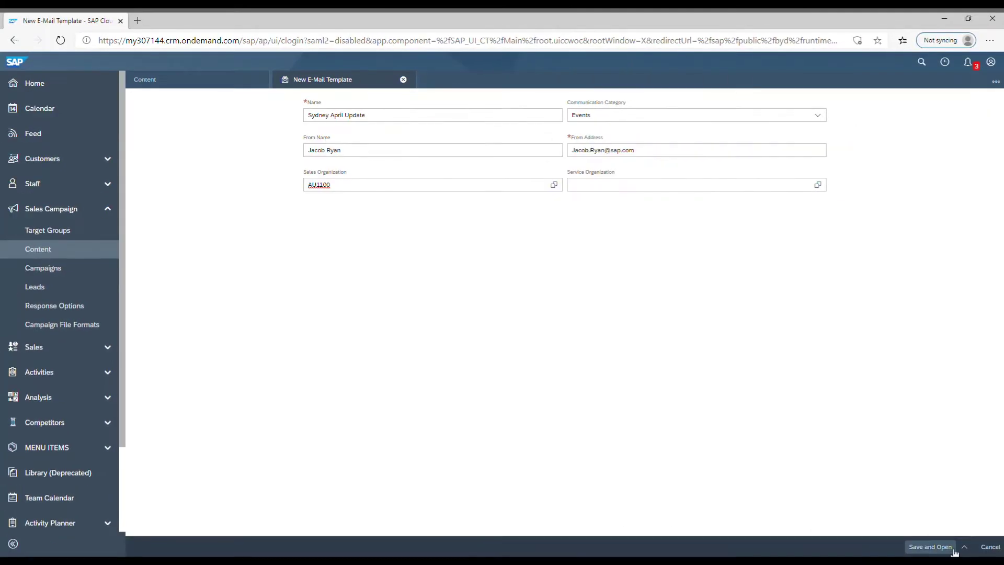
left_click(943, 547)
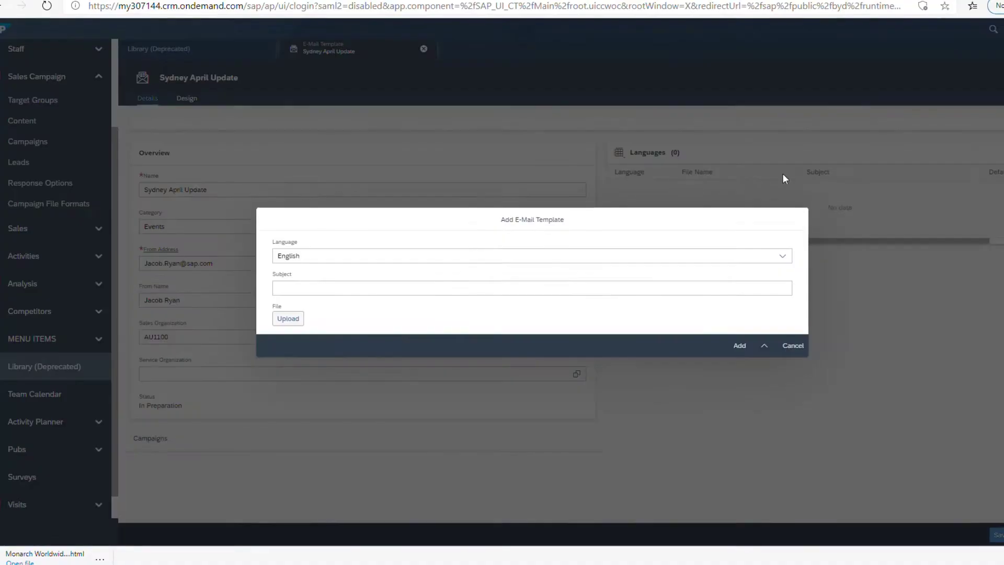
Add an English version with subject "Sydney Newsletter" and file welcome.html to the template, and save it.
left_click(753, 290)
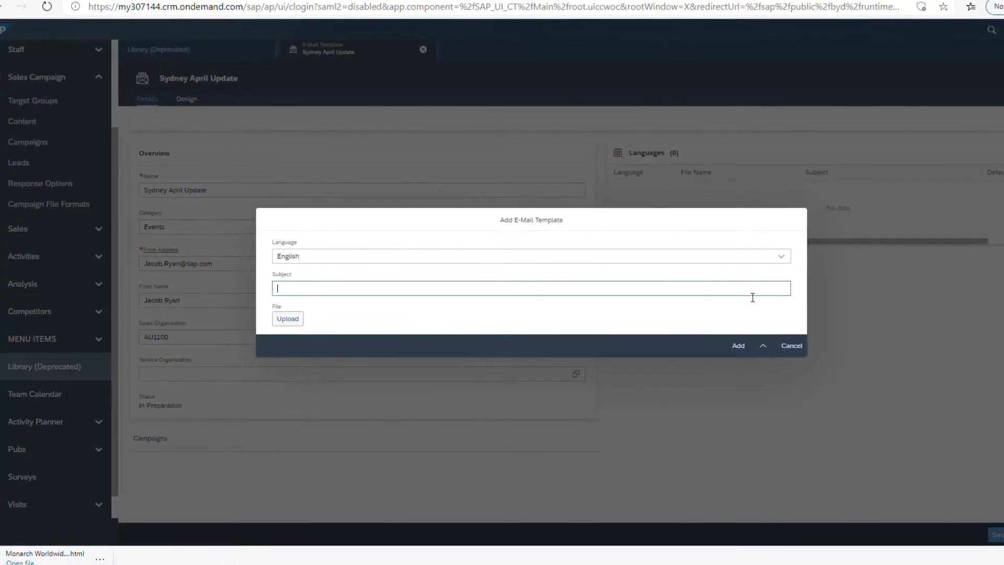
type("Sydney New")
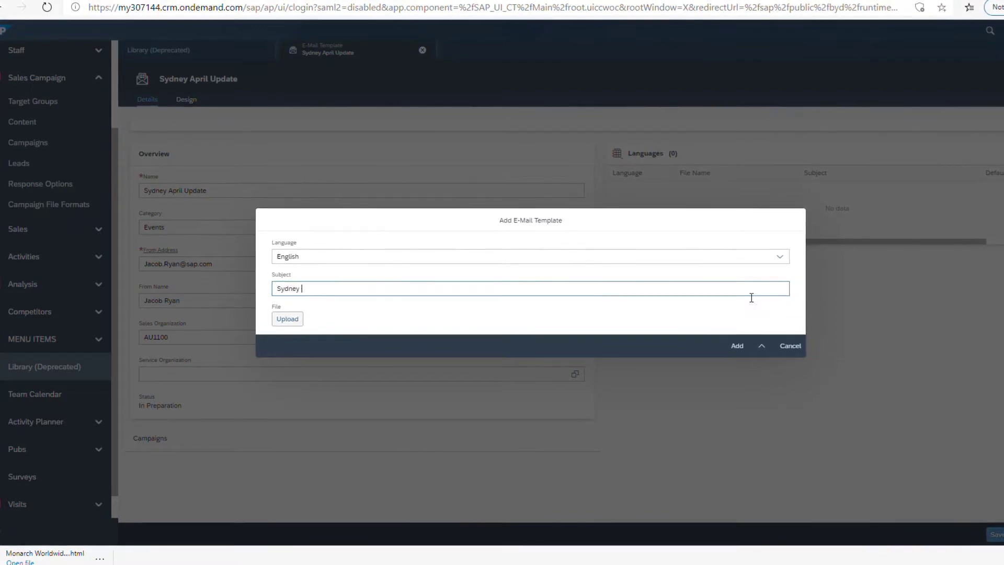
type("sletter")
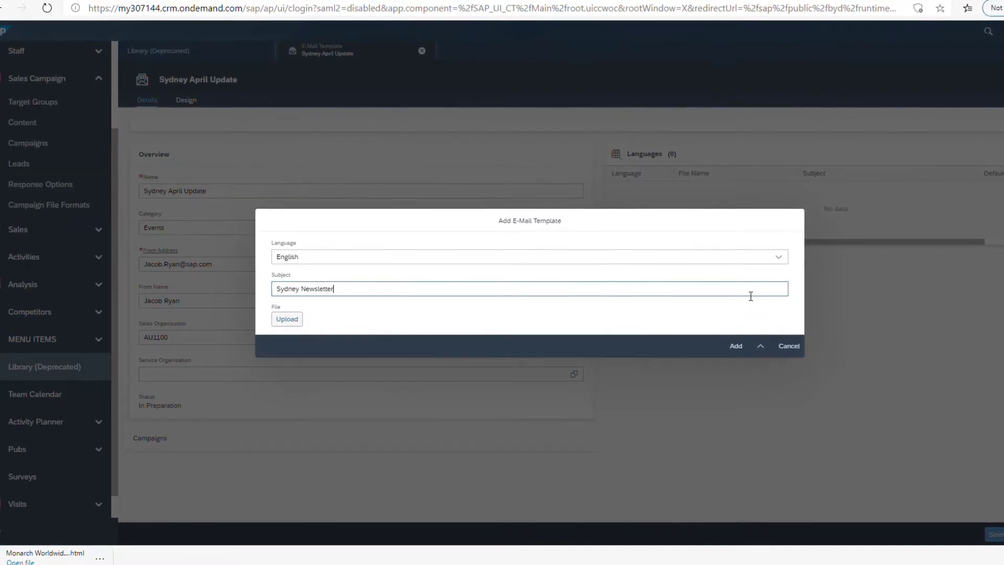
left_click(289, 320)
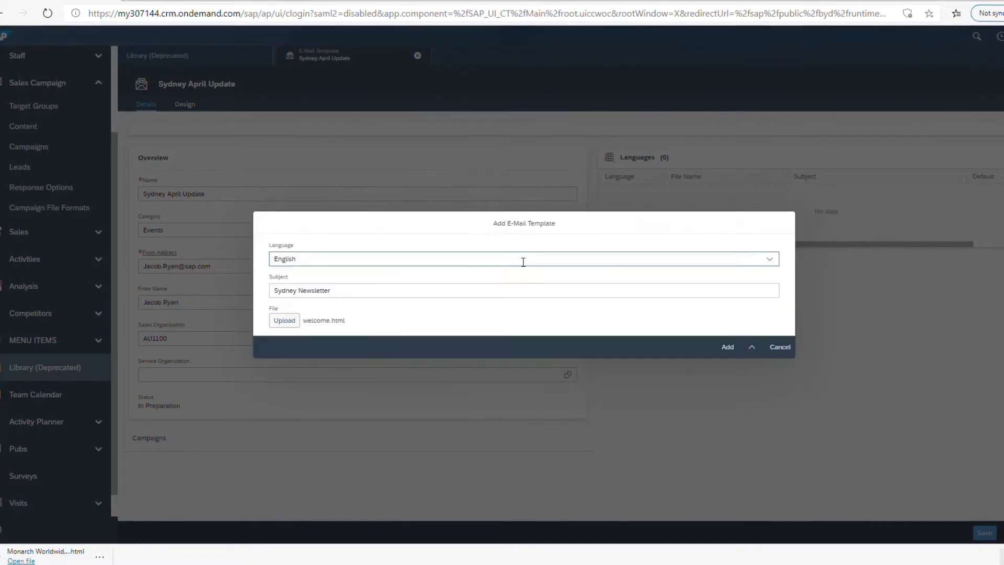
left_click(726, 347)
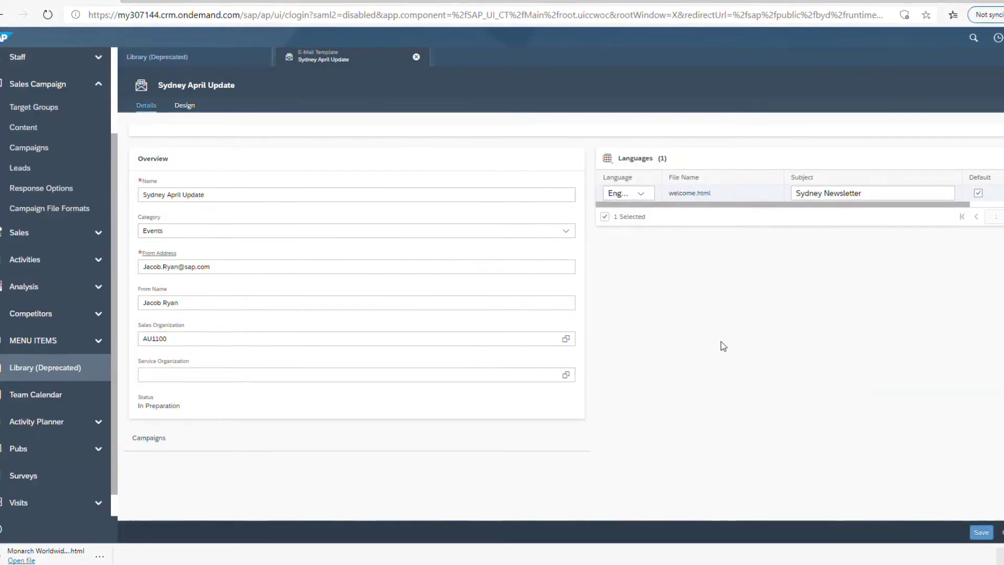
left_click(981, 532)
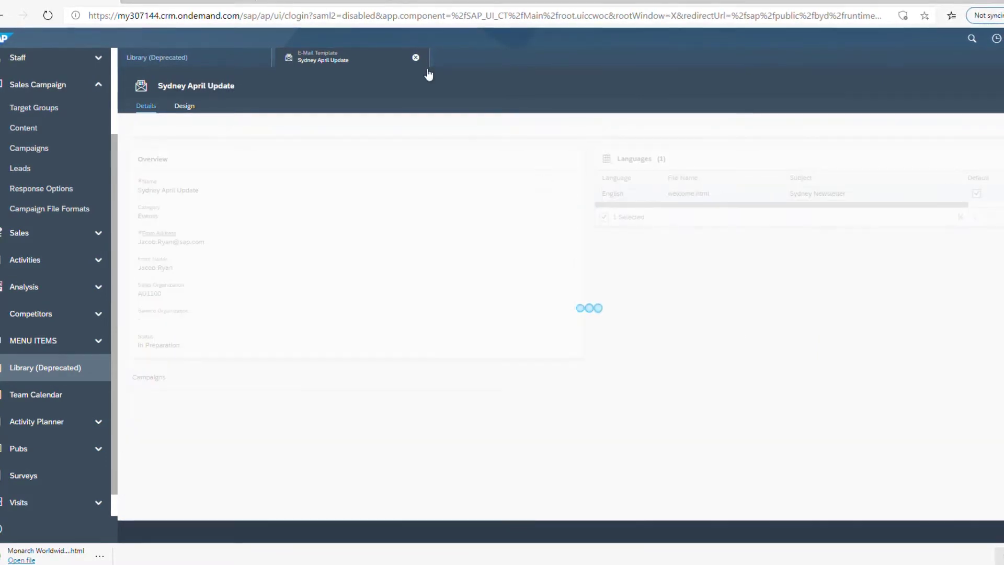
In the template's design, delete the "Insert Text Here" text from the editable block and start inserting an image.
left_click(185, 126)
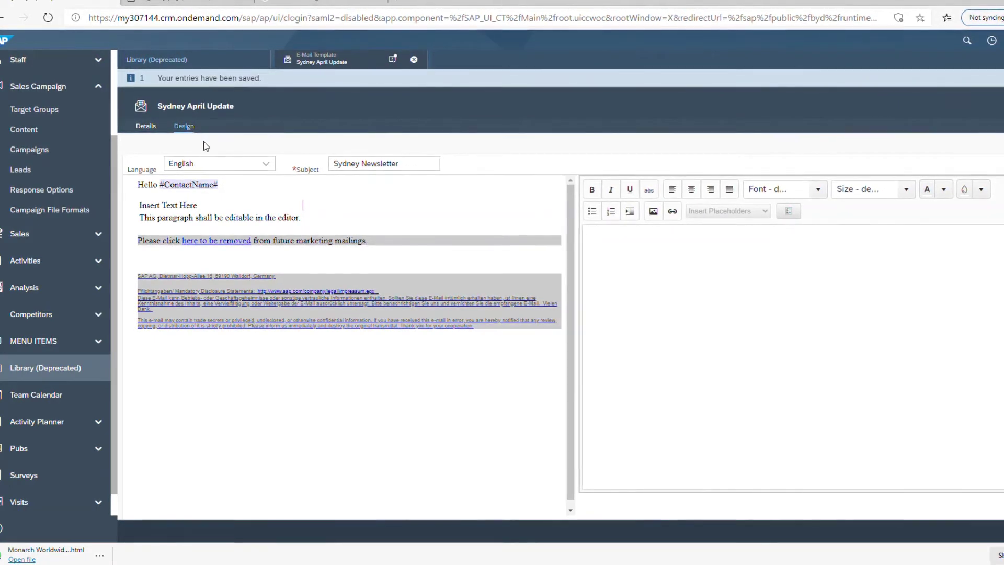
mouse_move(233, 211)
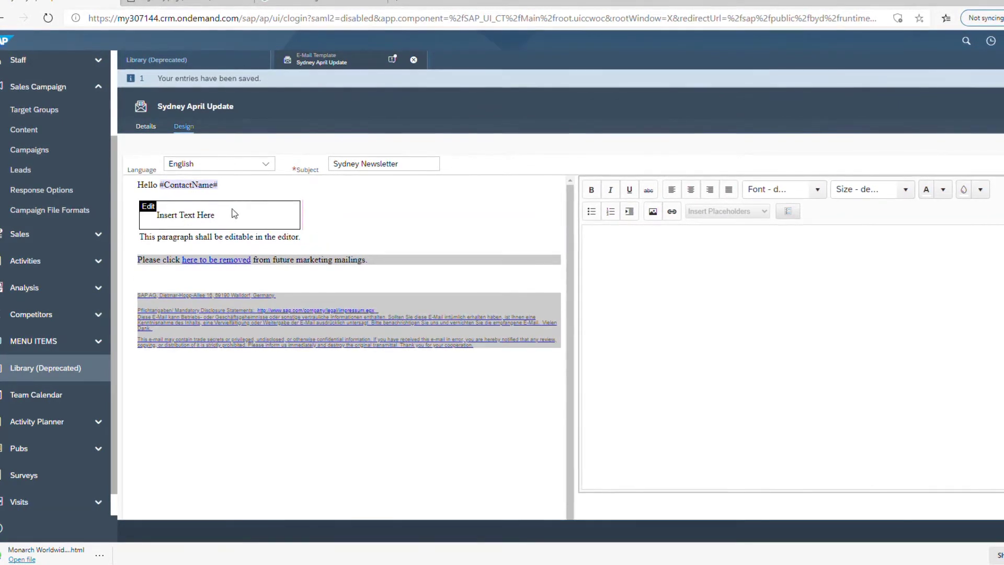
left_click(152, 208)
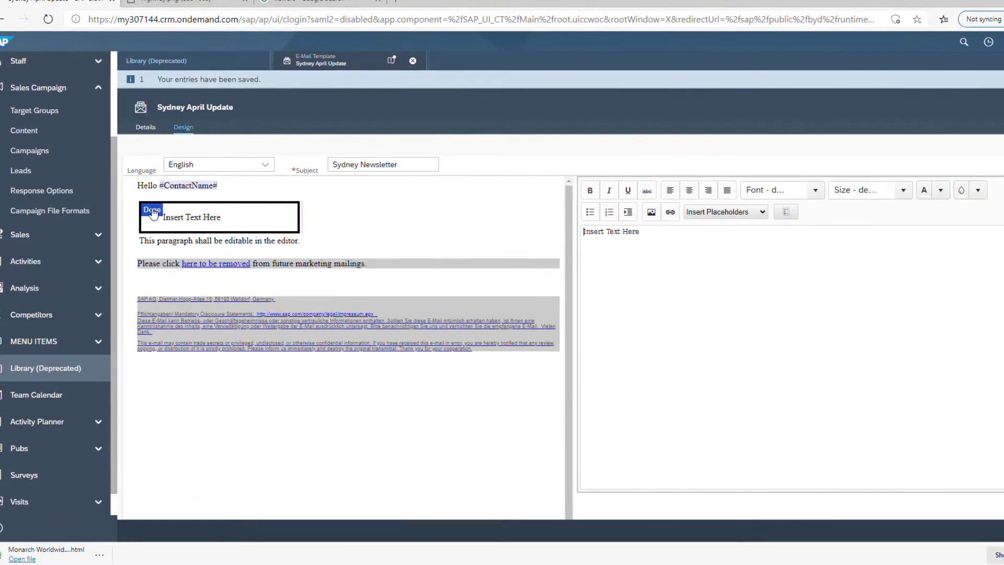
left_click_drag(639, 232, 569, 238)
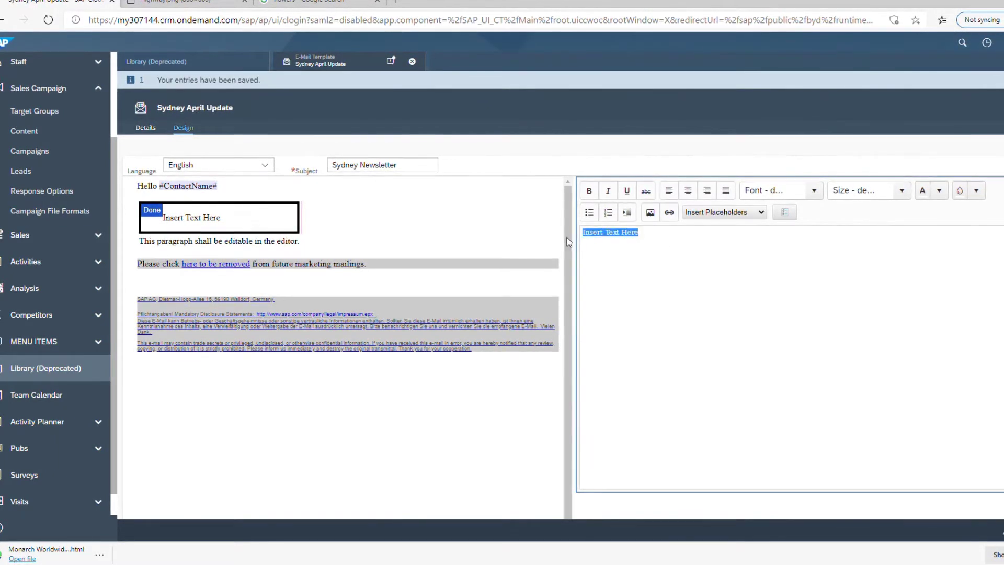
key("Delete")
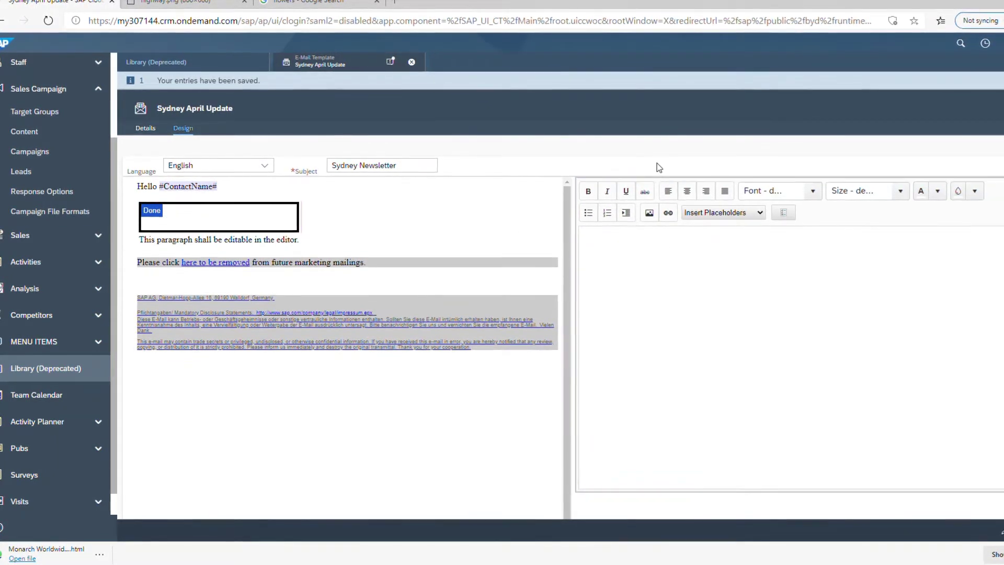
left_click(649, 213)
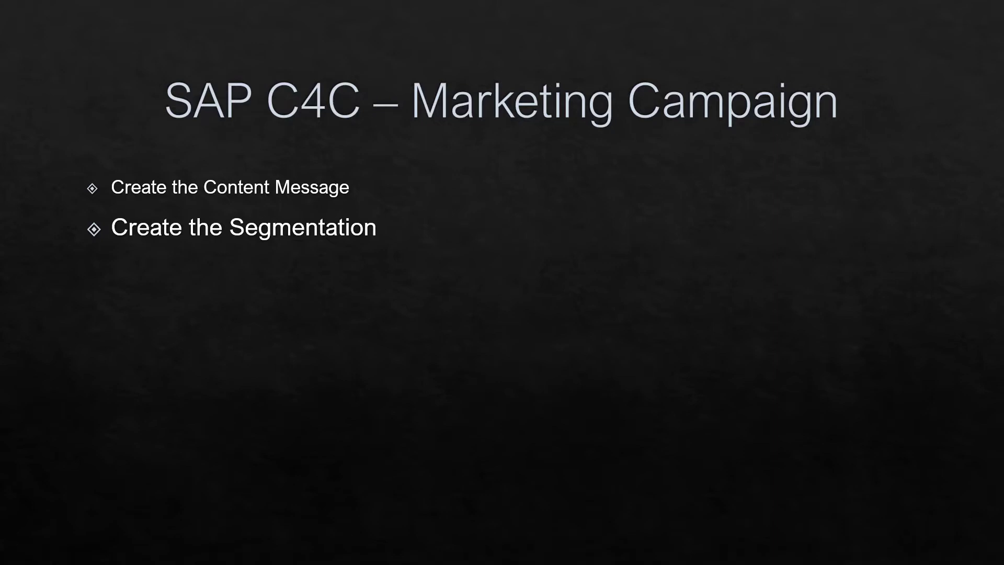
Open the members of the Sydney Mailing List target group and start adding contacts.
left_click(47, 99)
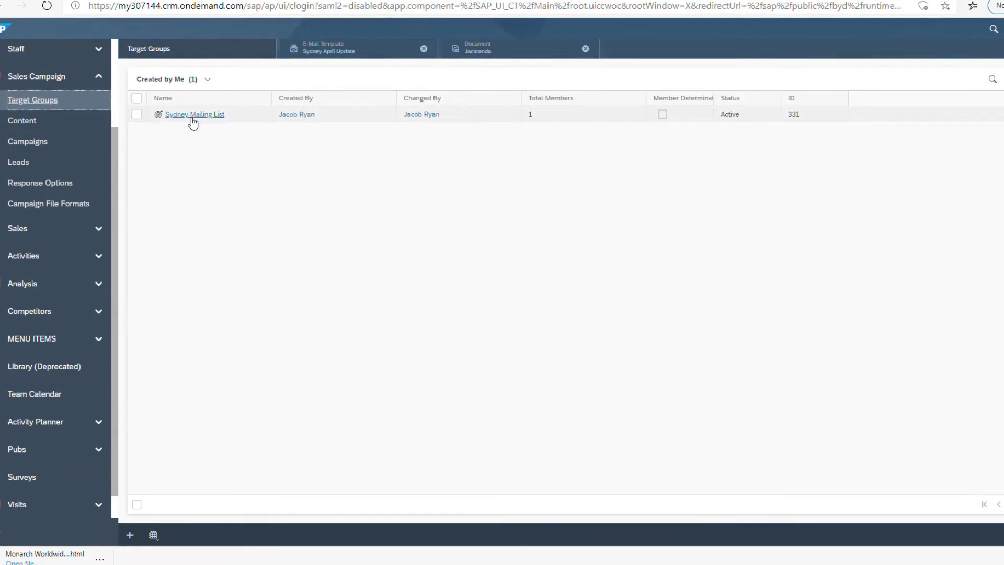
left_click(193, 115)
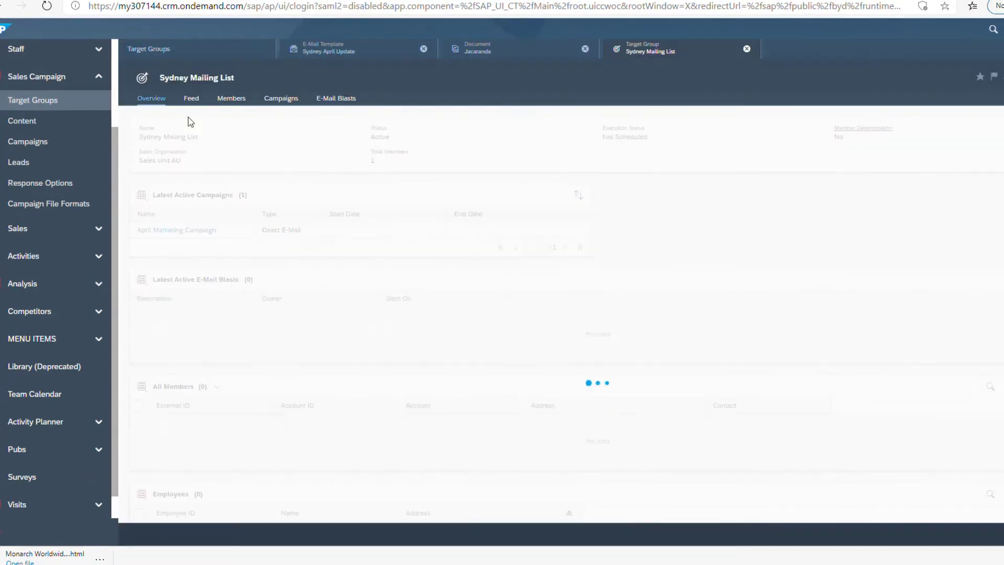
left_click(240, 102)
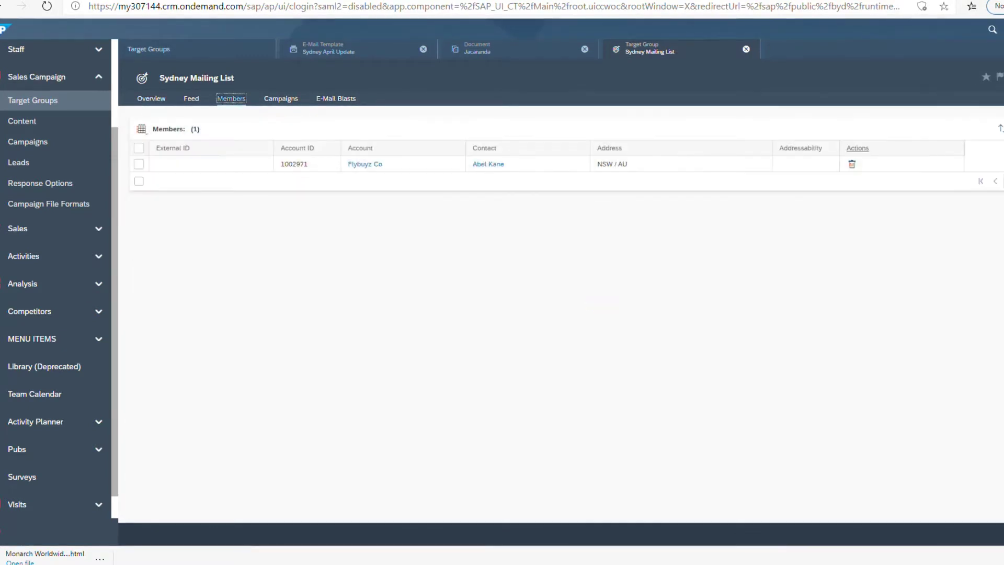
left_click(1002, 129)
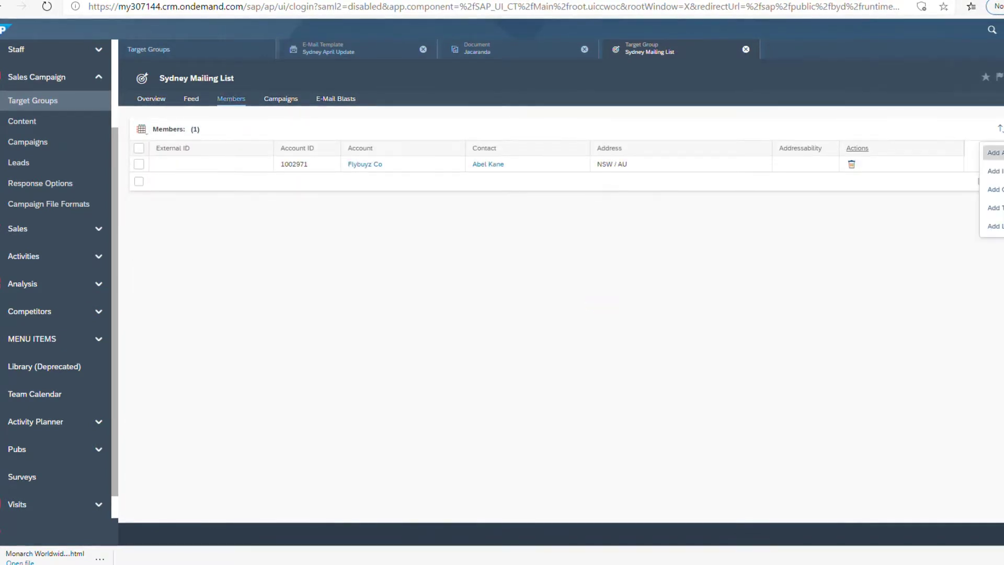
left_click(996, 189)
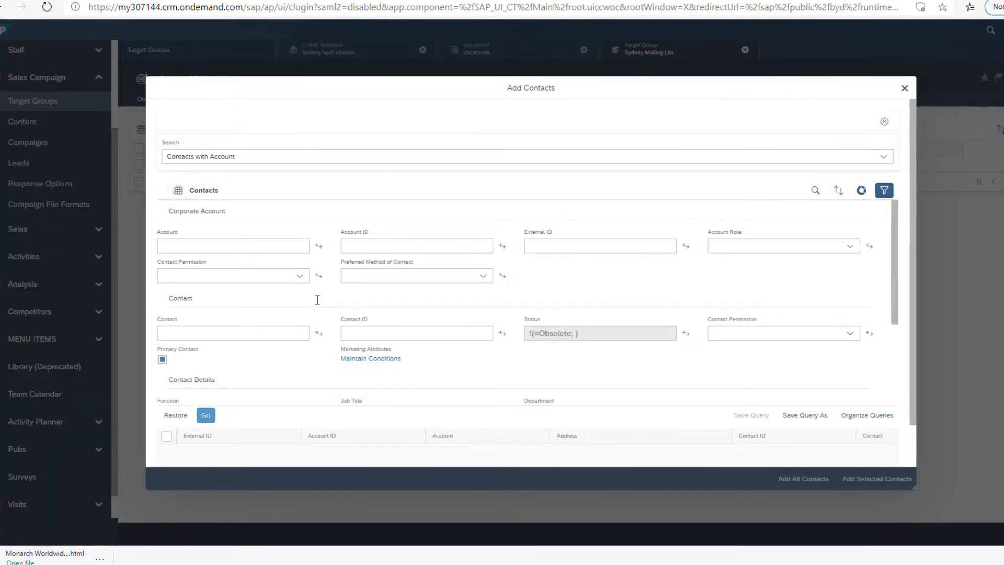
Search for contacts with an account whose business address country is Australia.
scroll(317, 300, "down", 1)
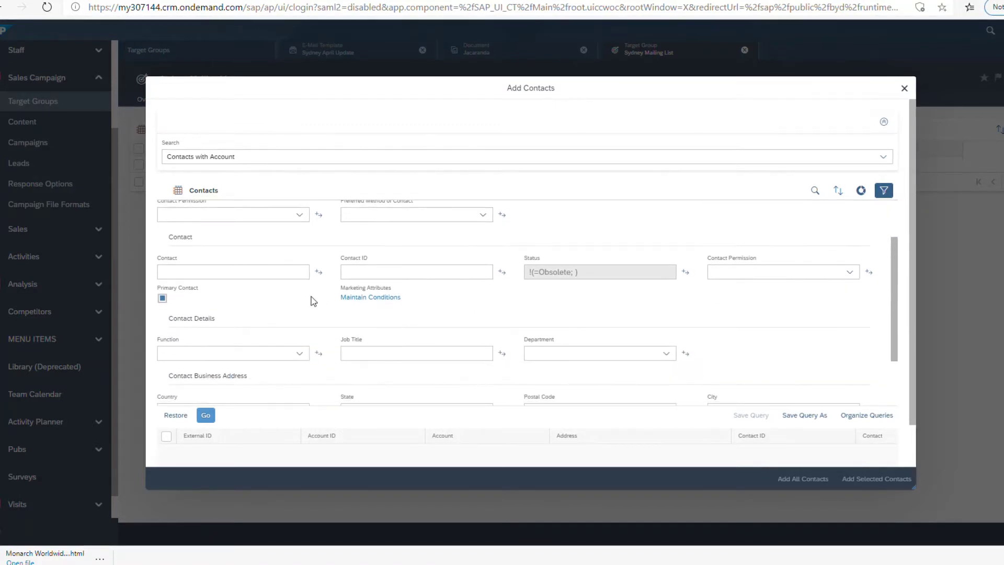
scroll(310, 306, "down", 1)
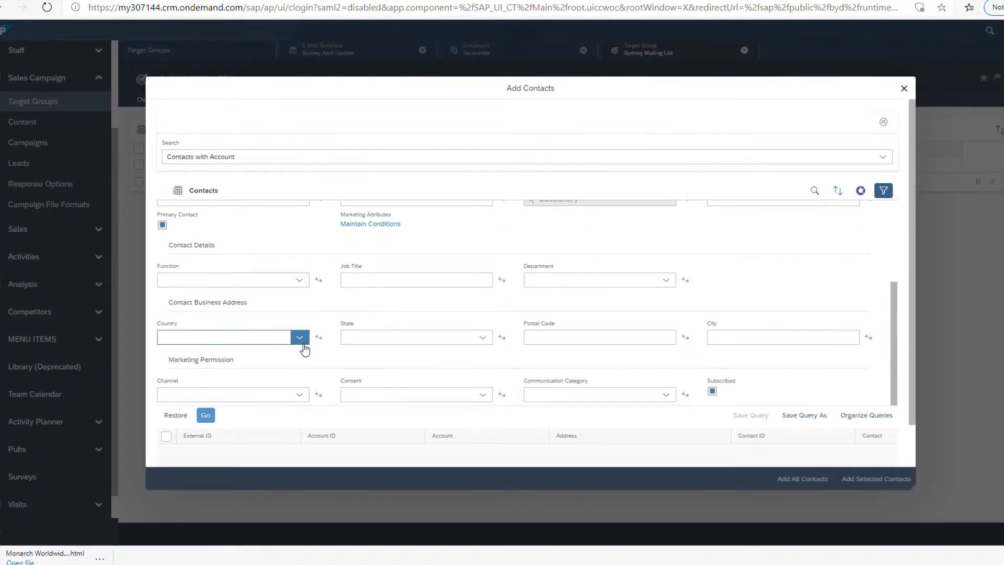
left_click(301, 343)
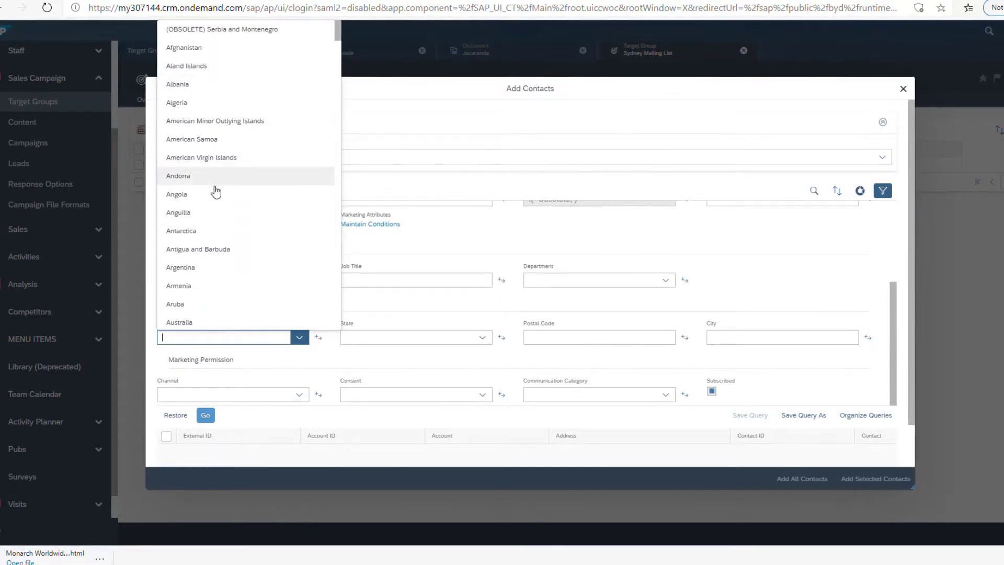
scroll(214, 224, "down", 1)
left_click(193, 276)
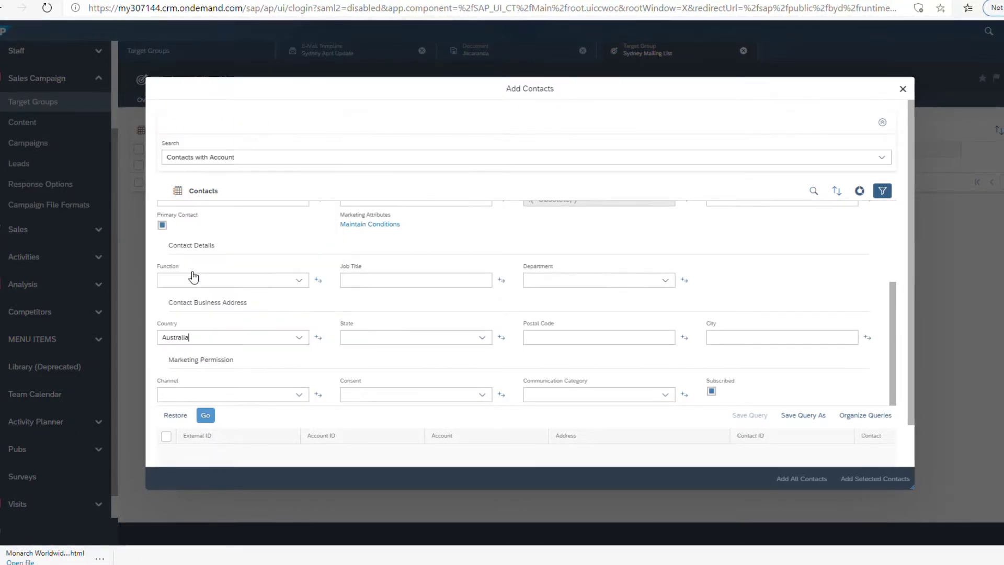
left_click(205, 416)
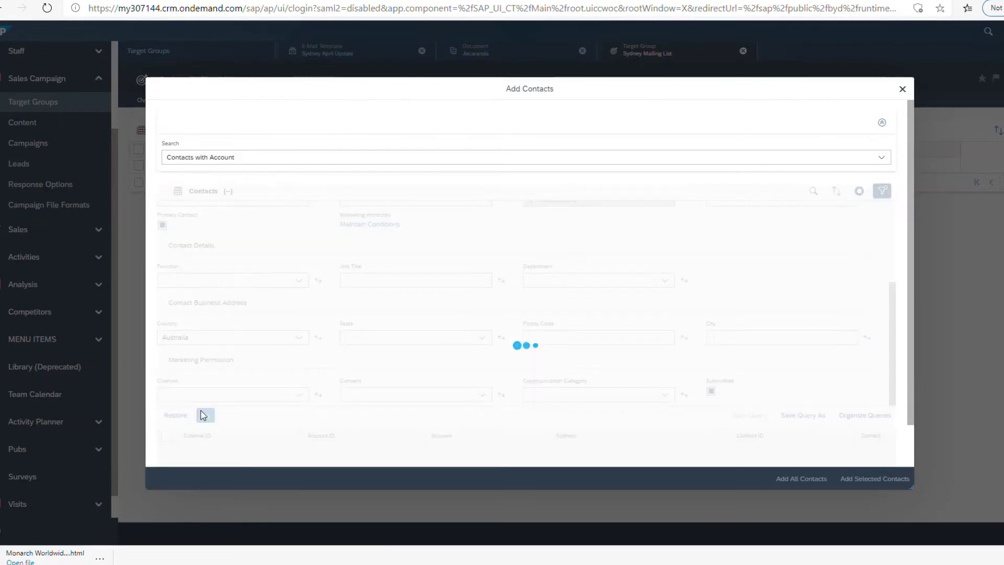
Add the first of the two Livepulse contacts in the results to the Sydney Mailing List.
scroll(587, 262, "down", 5)
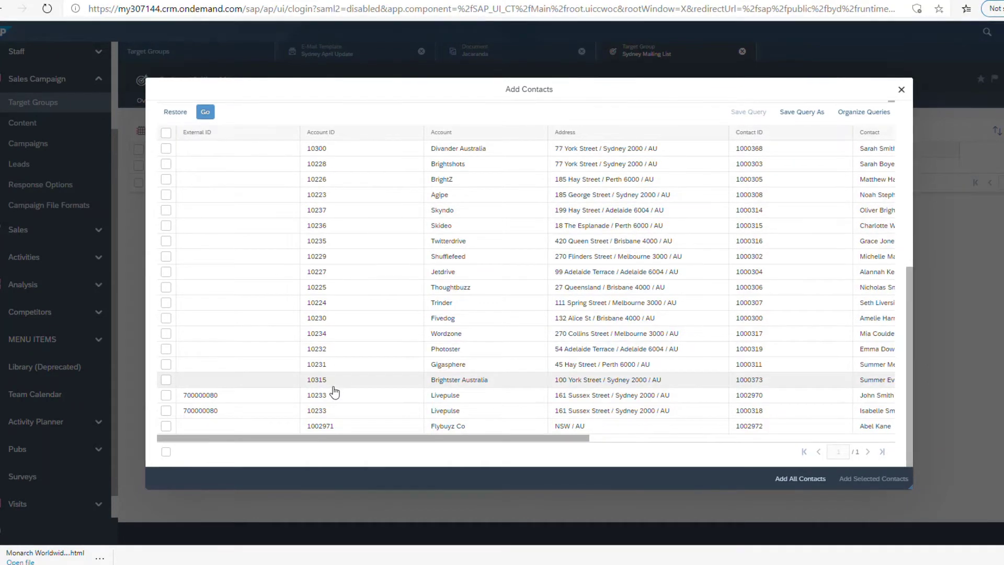
left_click(166, 395)
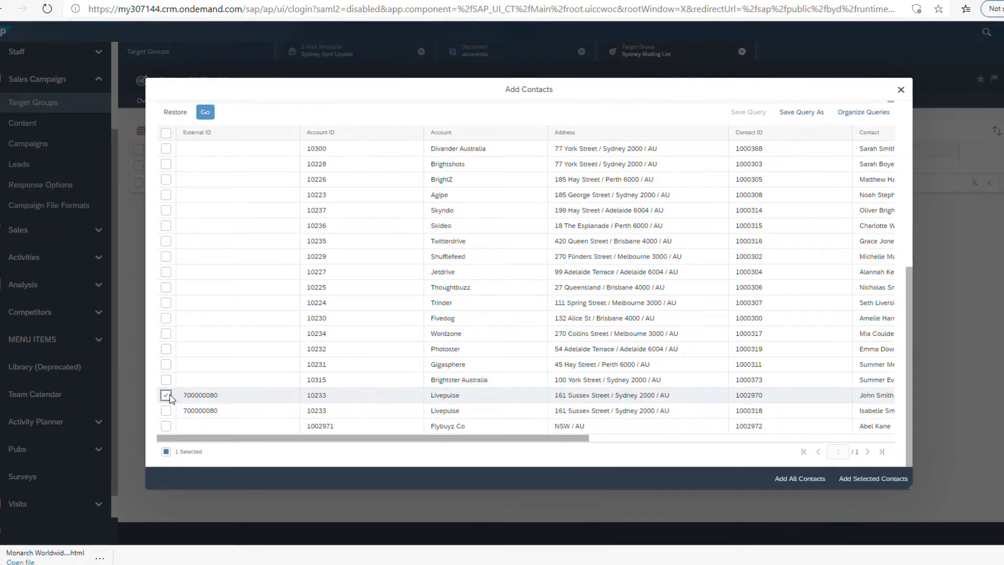
left_click(872, 480)
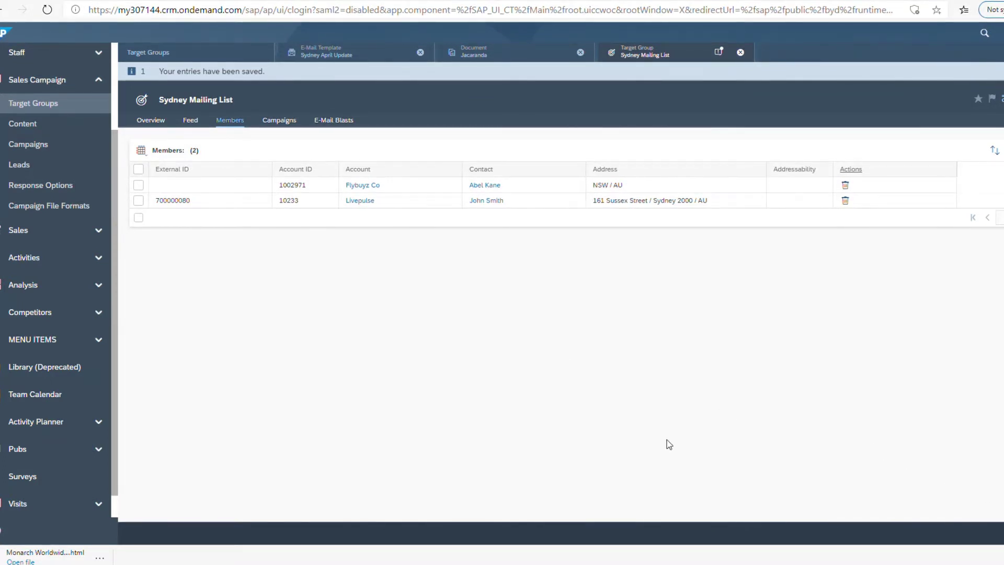
Create a campaign named Sydney Newsletter for the sales organization Sales Unit AU, then save and open it.
left_click(39, 151)
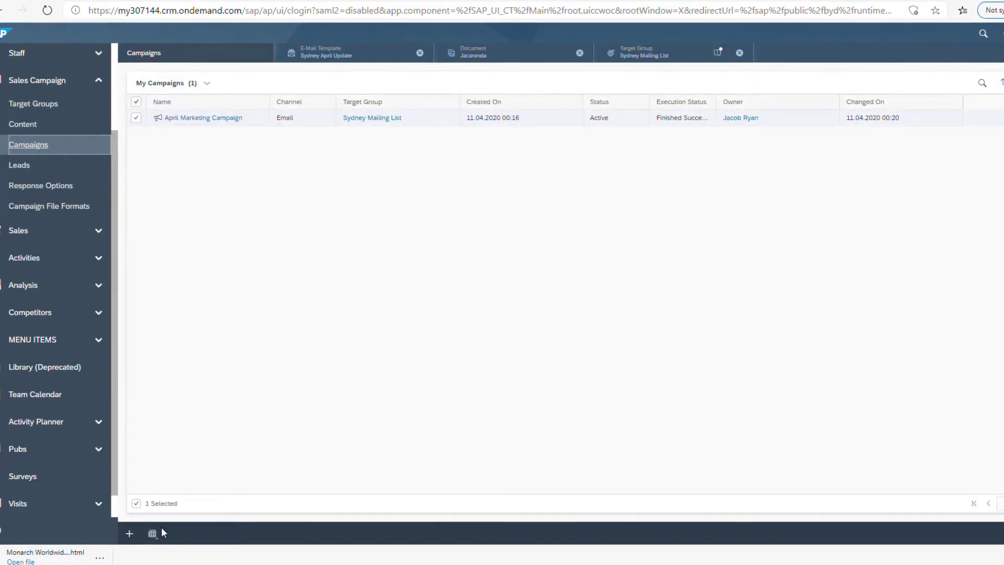
left_click(128, 534)
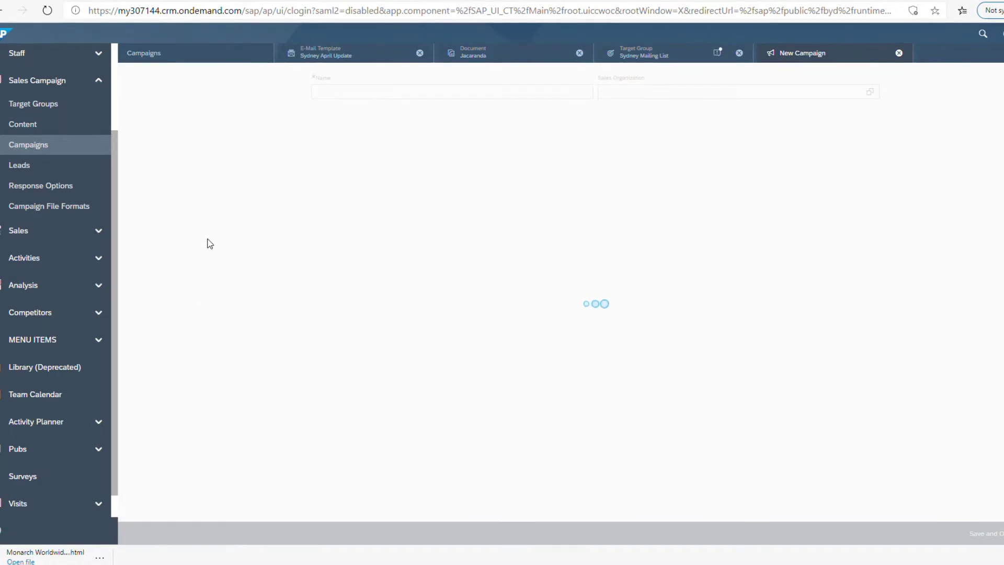
left_click(464, 90)
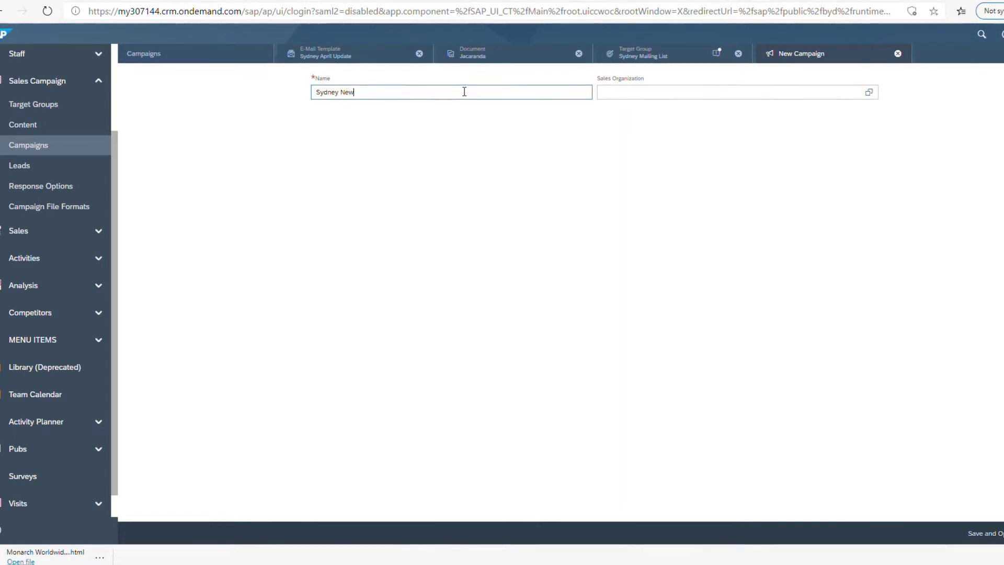
type("Sydney Newsletter")
left_click(668, 94)
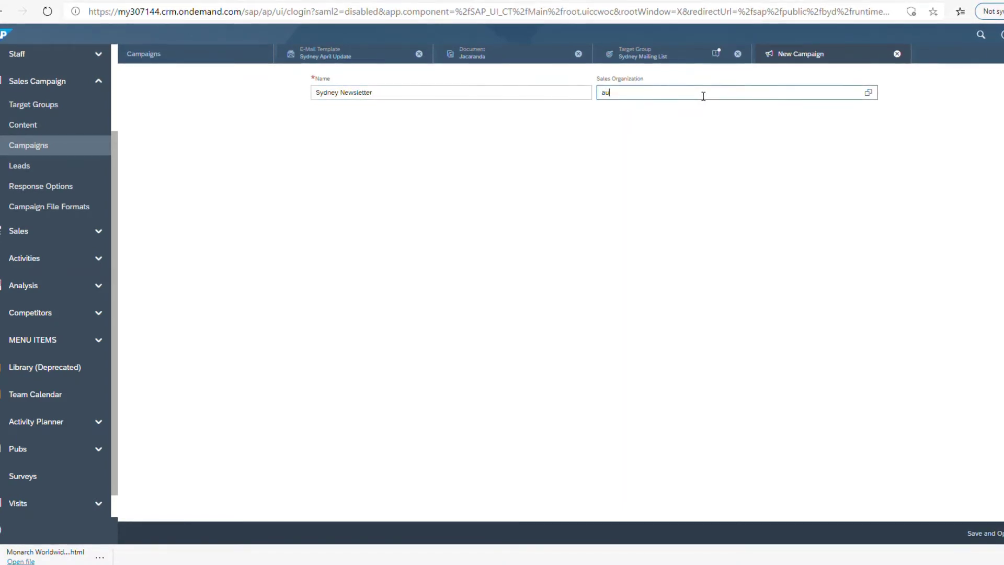
left_click(685, 112)
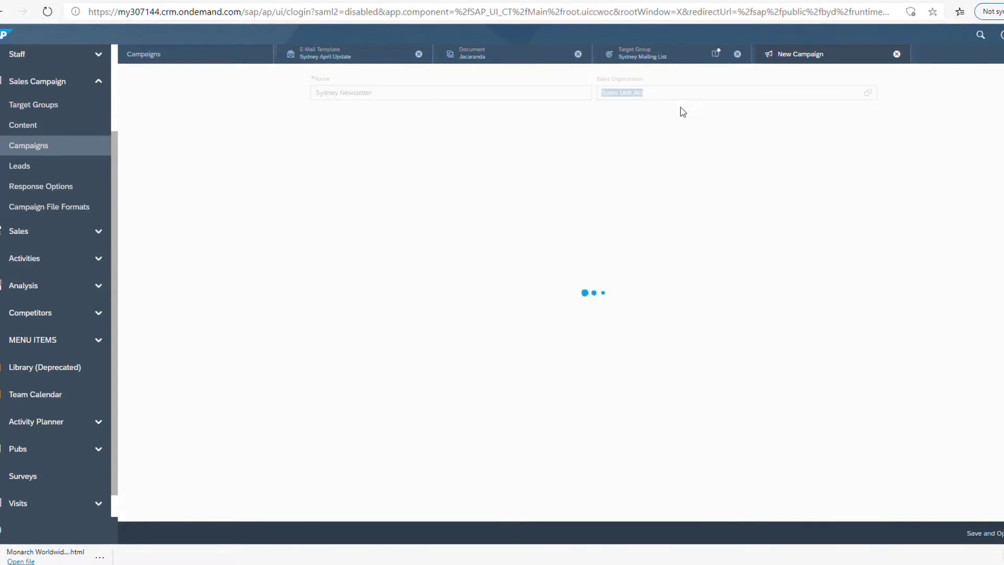
left_click(997, 534)
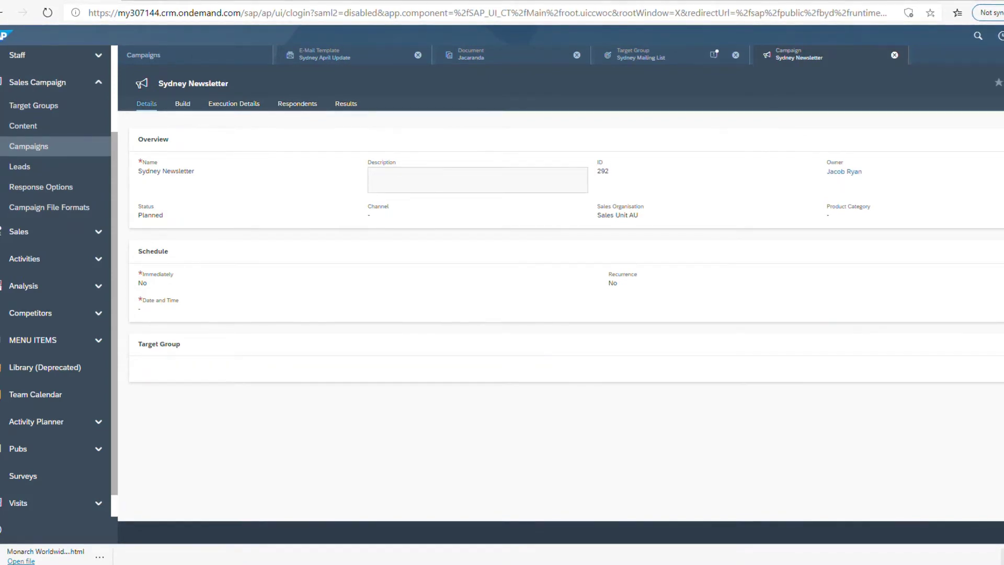
Give the campaign the description "A newsletter to Sydney Customers" and schedule it to run immediately.
left_click(385, 202)
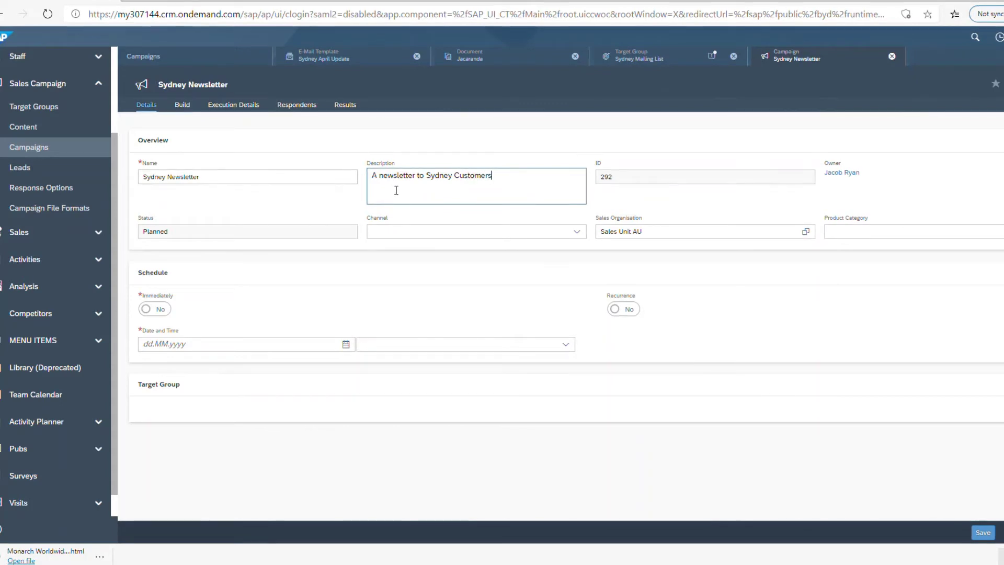
left_click(159, 313)
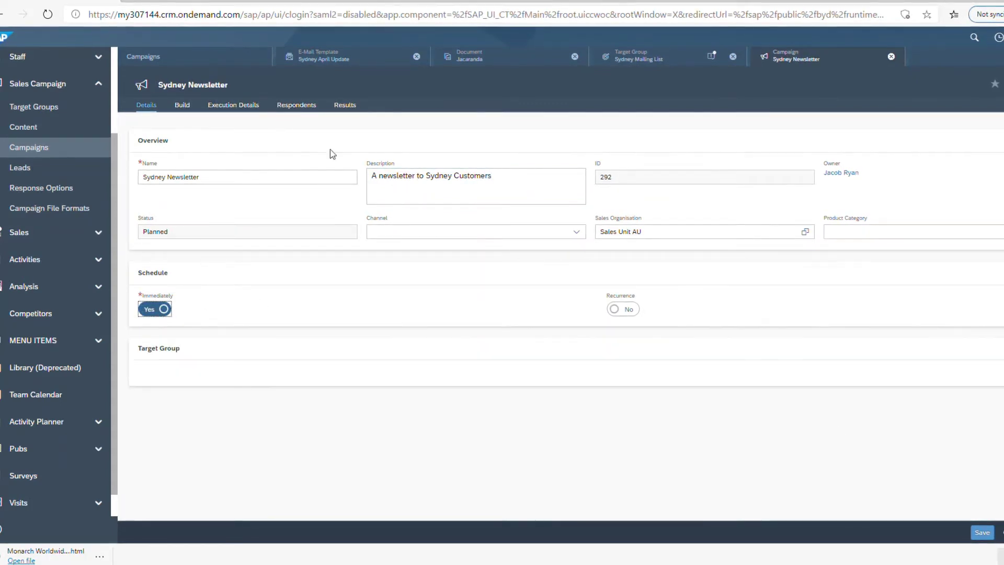
left_click(982, 533)
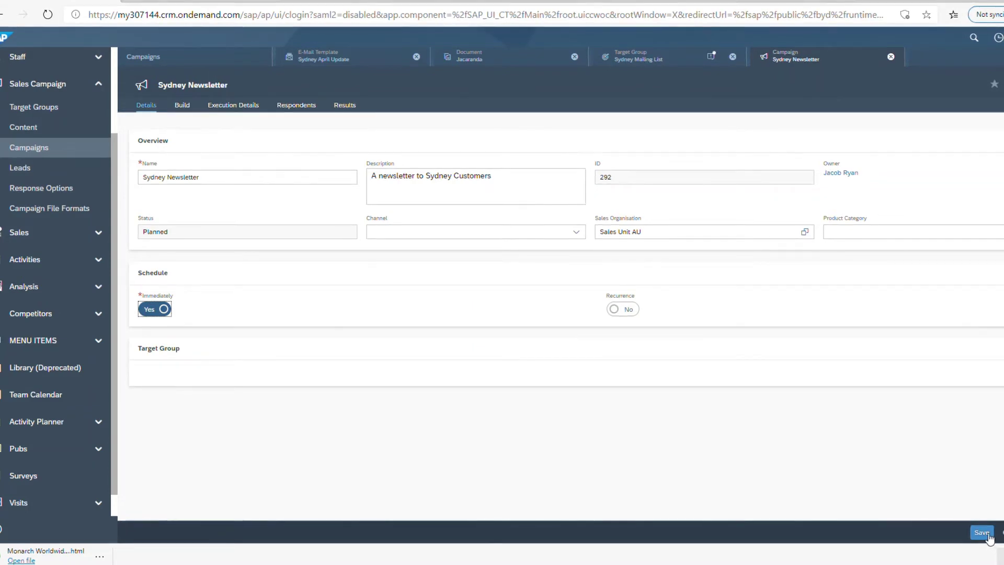
Add a target group to the campaign's build and choose Sydney Mailing List for it.
left_click(183, 107)
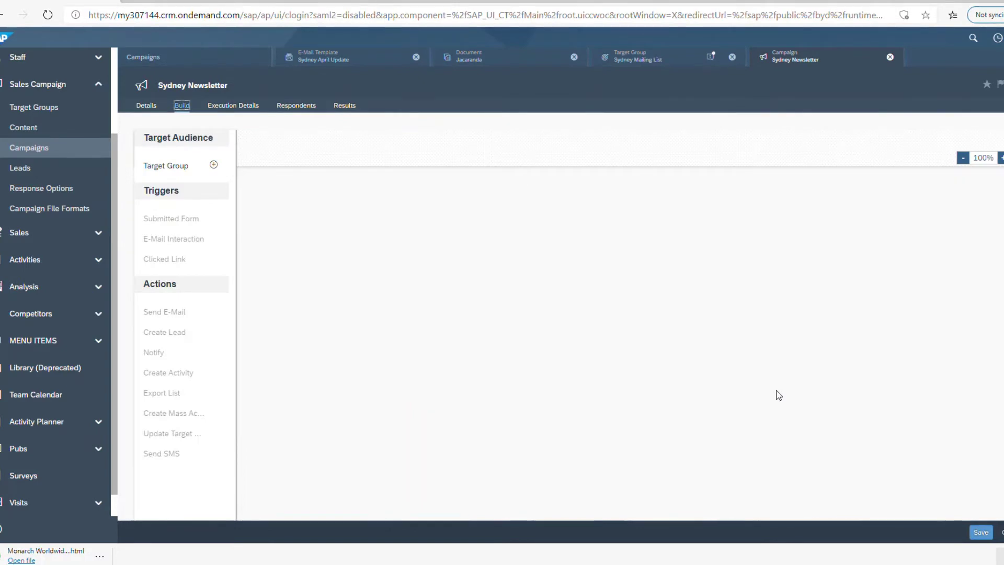
left_click(214, 166)
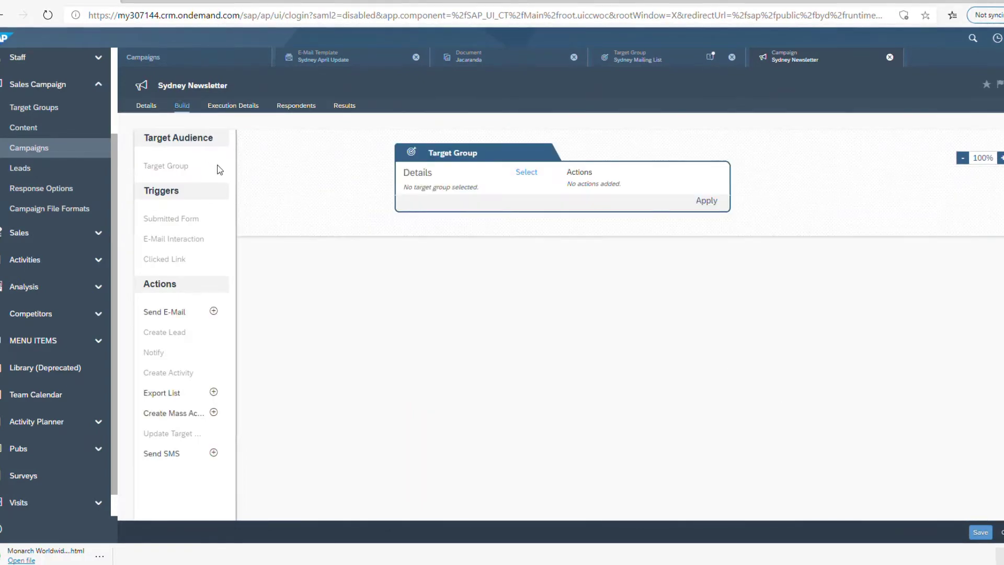
left_click(527, 173)
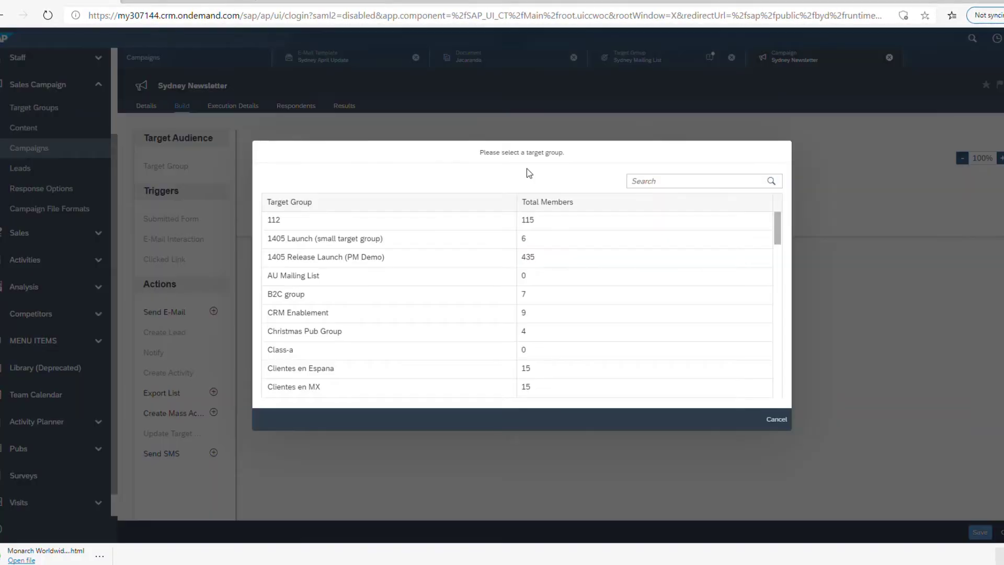
scroll(542, 271, "down", 15)
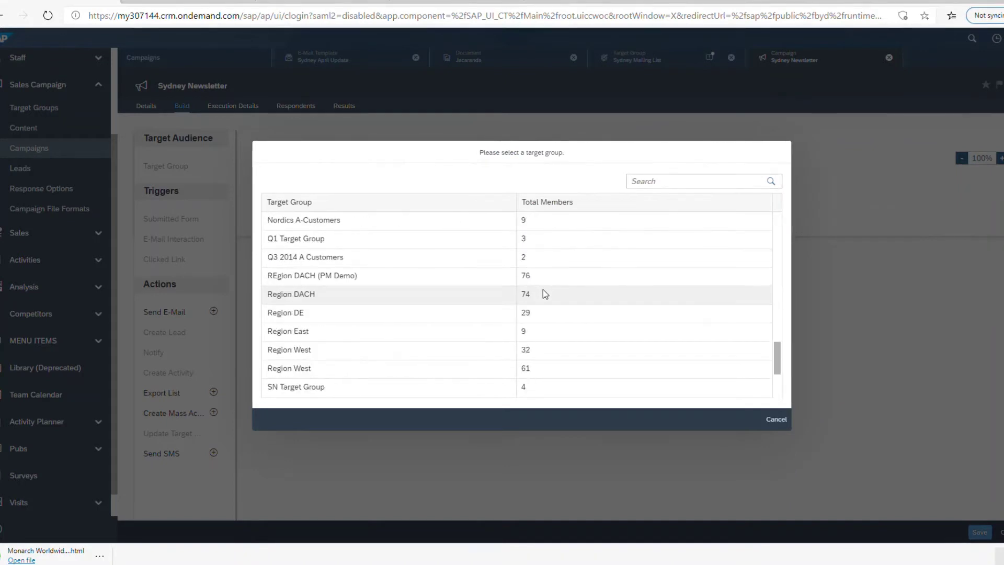
left_click(406, 261)
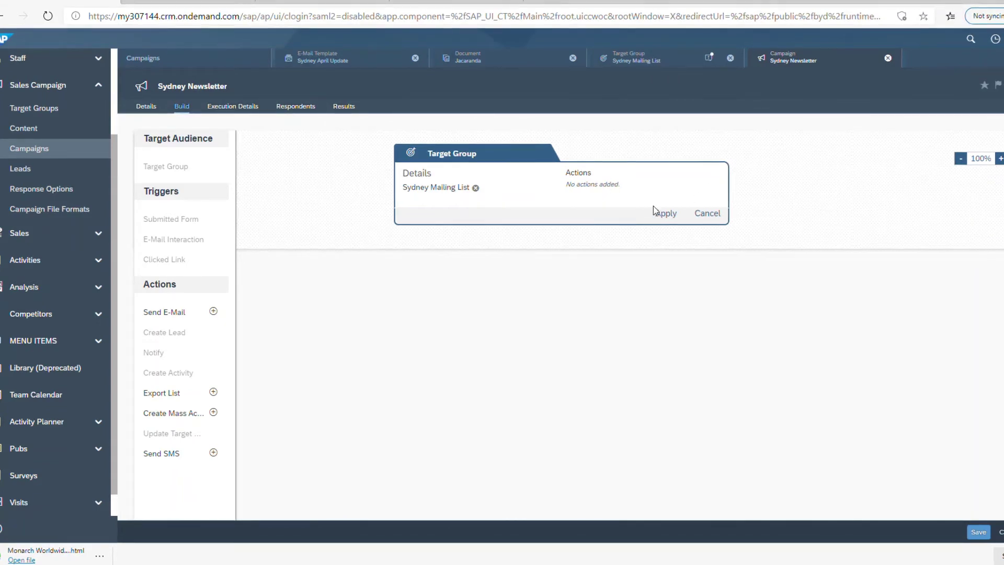
Add a Send E-Mail action with the Sydney April Update template to the target group and apply it.
left_click(214, 312)
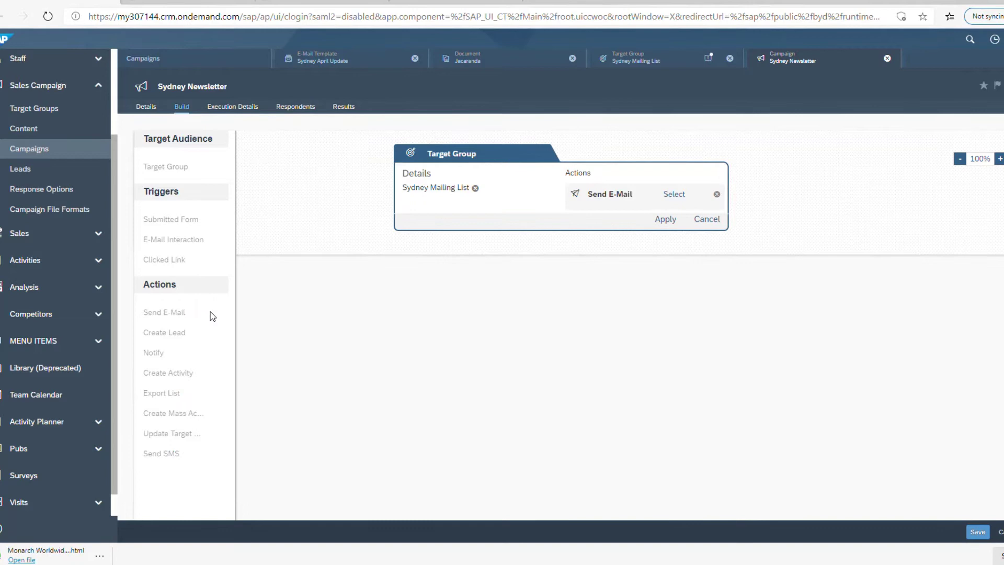
left_click(674, 195)
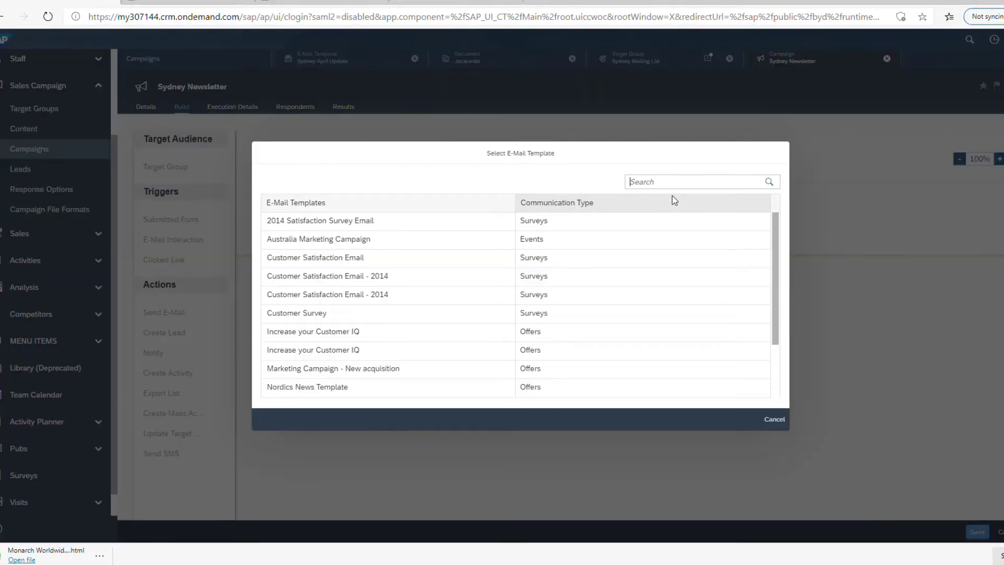
scroll(649, 266, "down", 2)
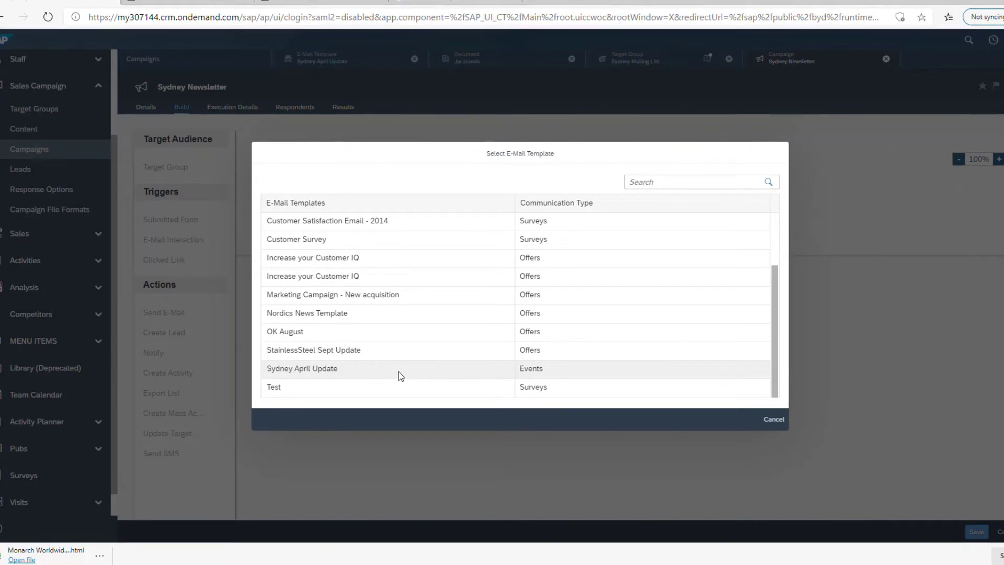
scroll(415, 371, "up", 2)
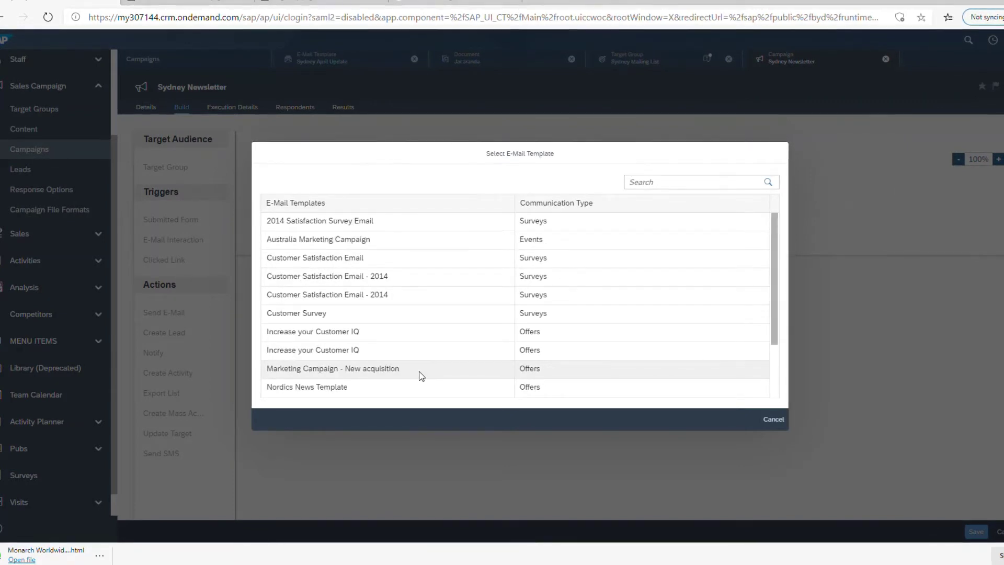
scroll(421, 376, "down", 2)
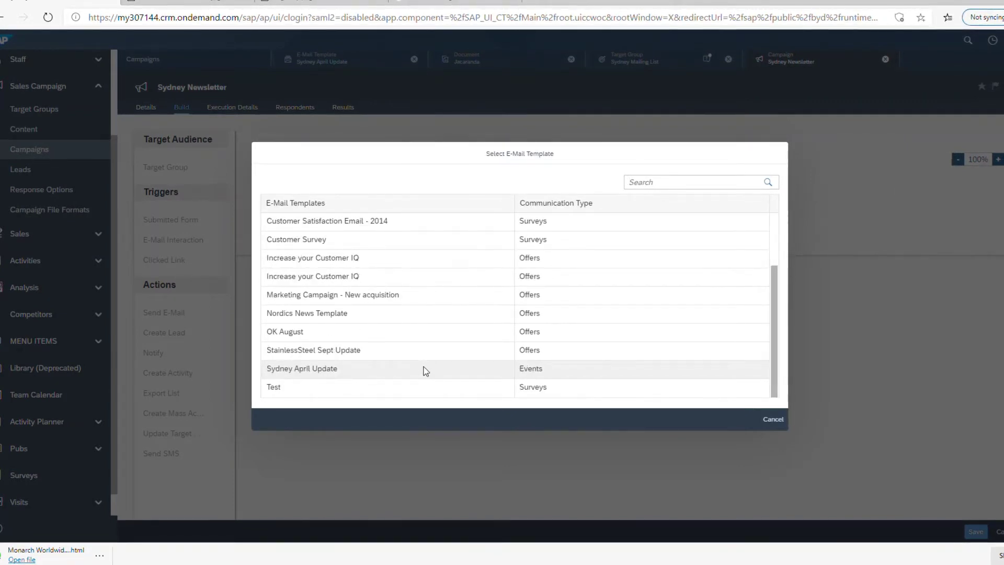
left_click(425, 370)
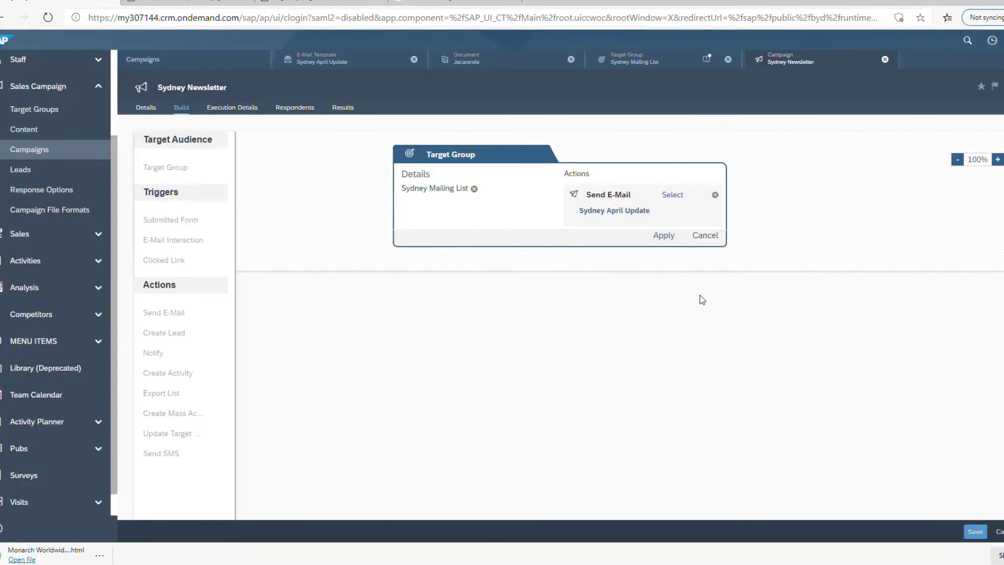
left_click(660, 238)
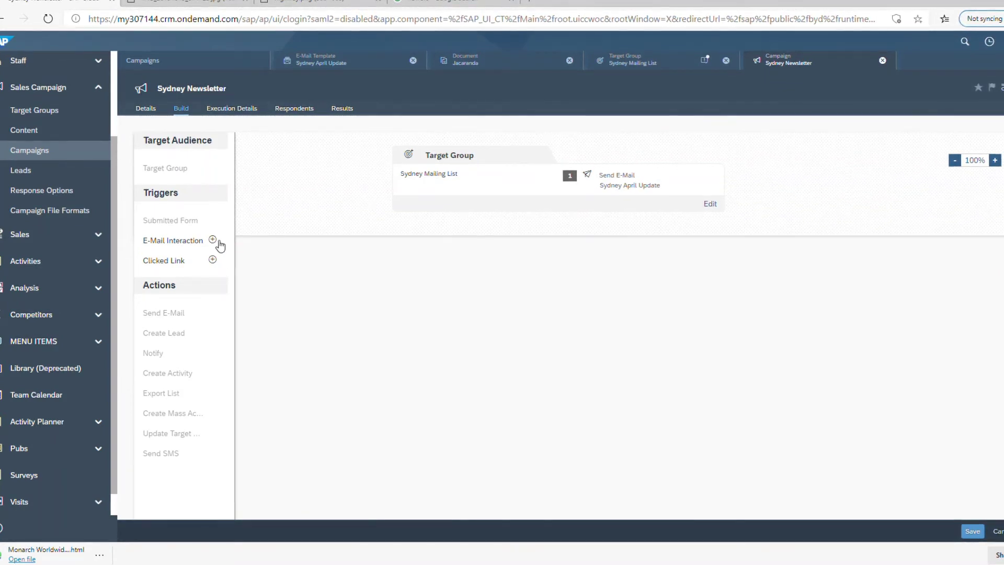
Add an E-Mail Interaction trigger for Sydney April Update being Opened, with a Notify action, and start selecting its employee.
left_click(213, 240)
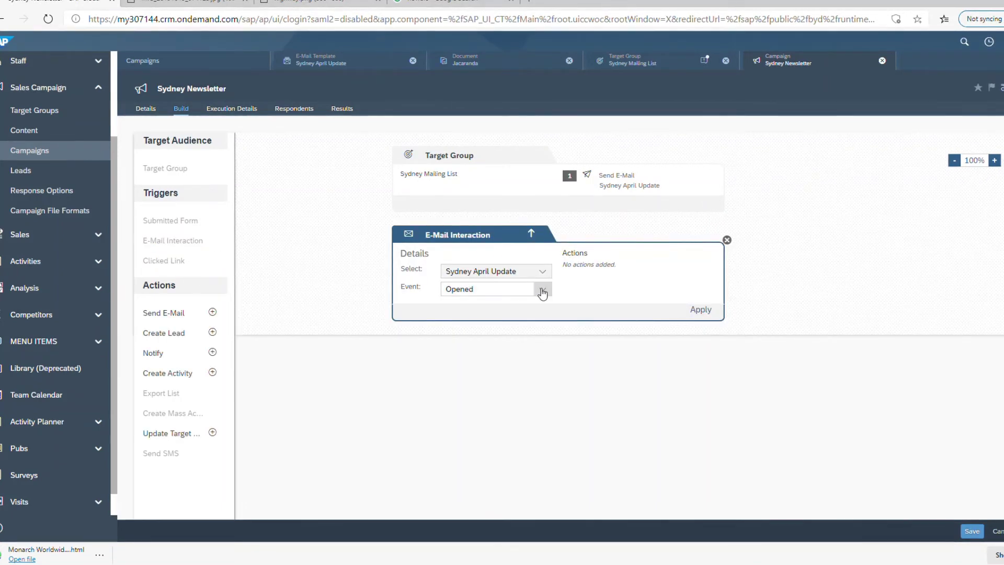
left_click(542, 292)
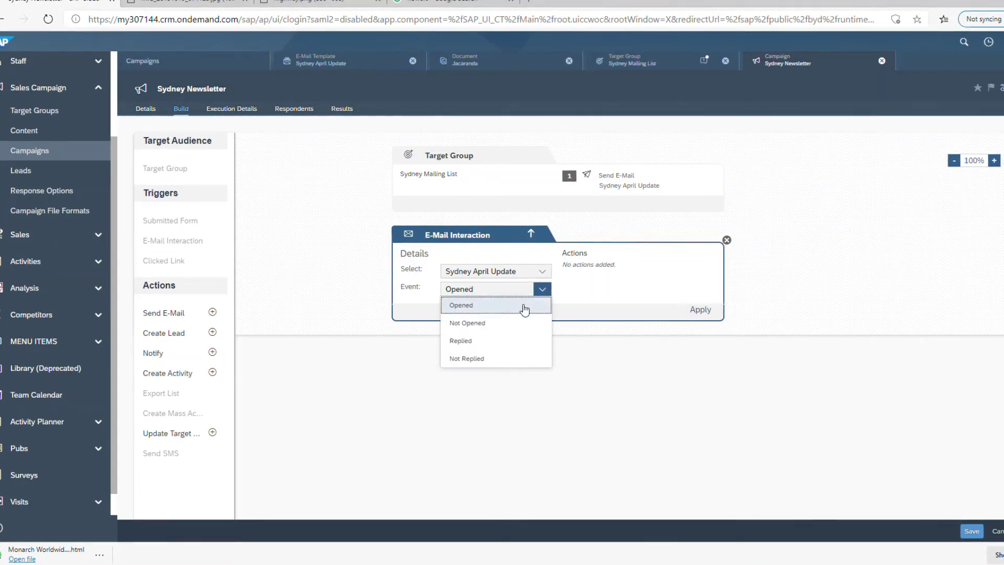
left_click(529, 306)
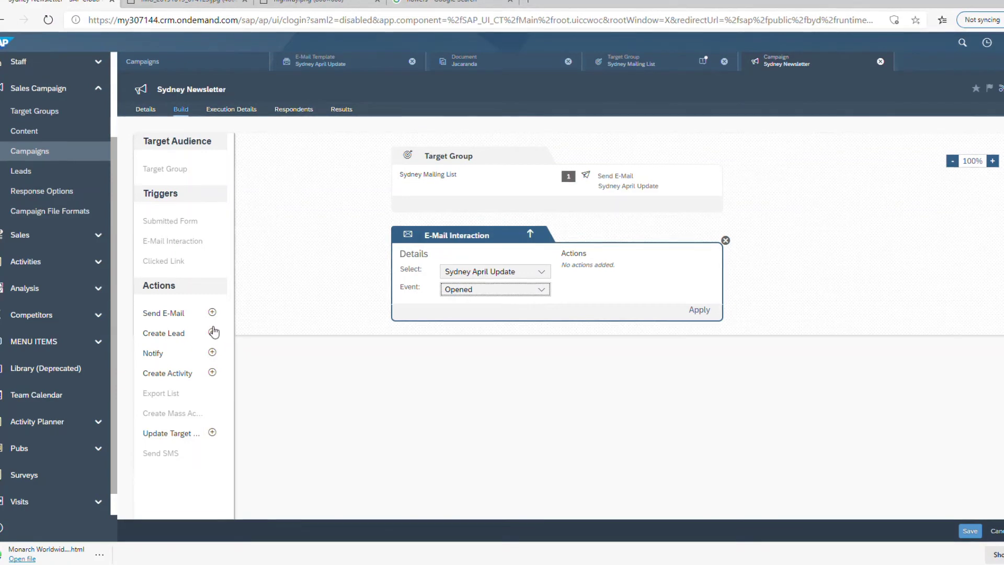
left_click(212, 353)
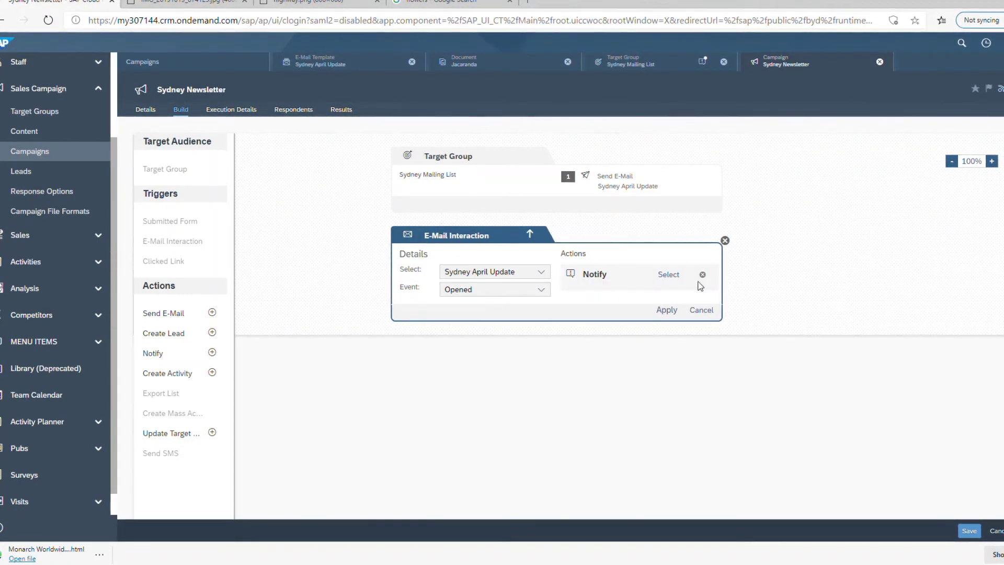
left_click(670, 274)
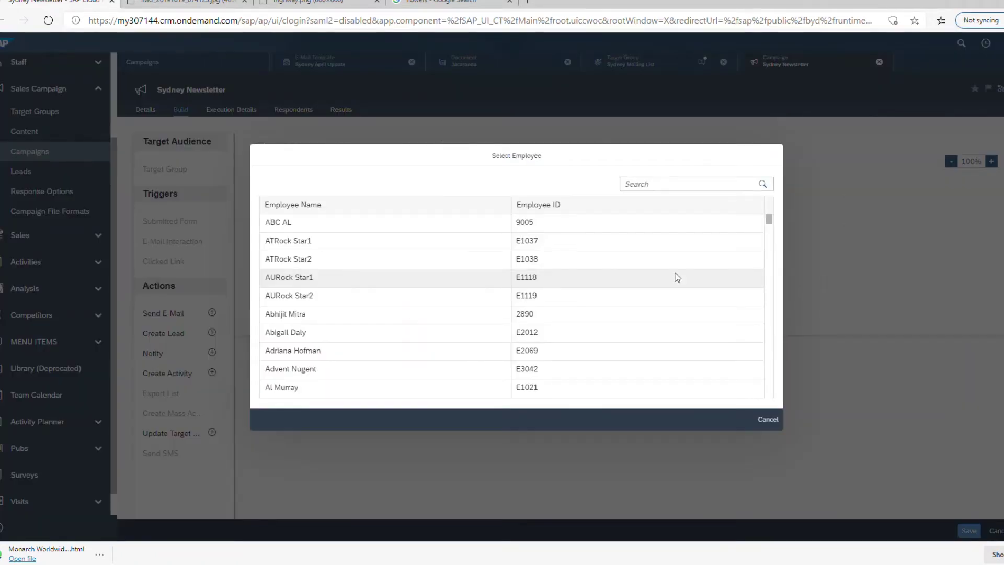
left_click(675, 188)
type("ausalesman")
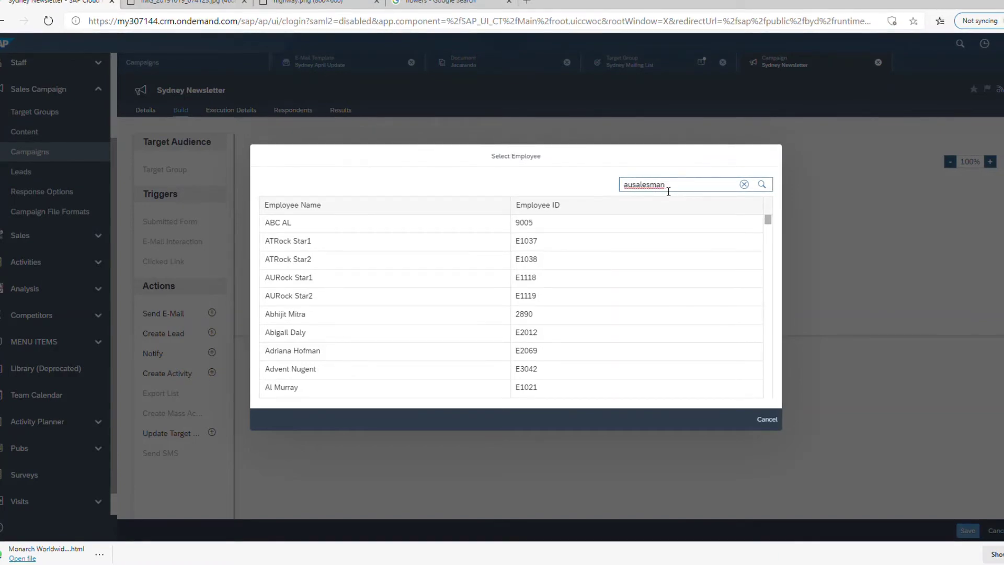
key("Return")
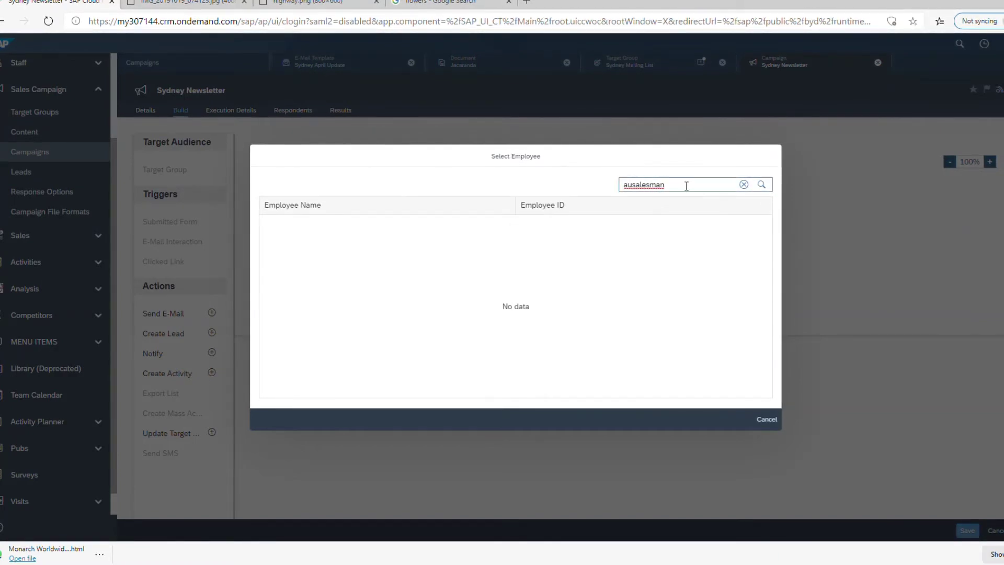
left_click(744, 185)
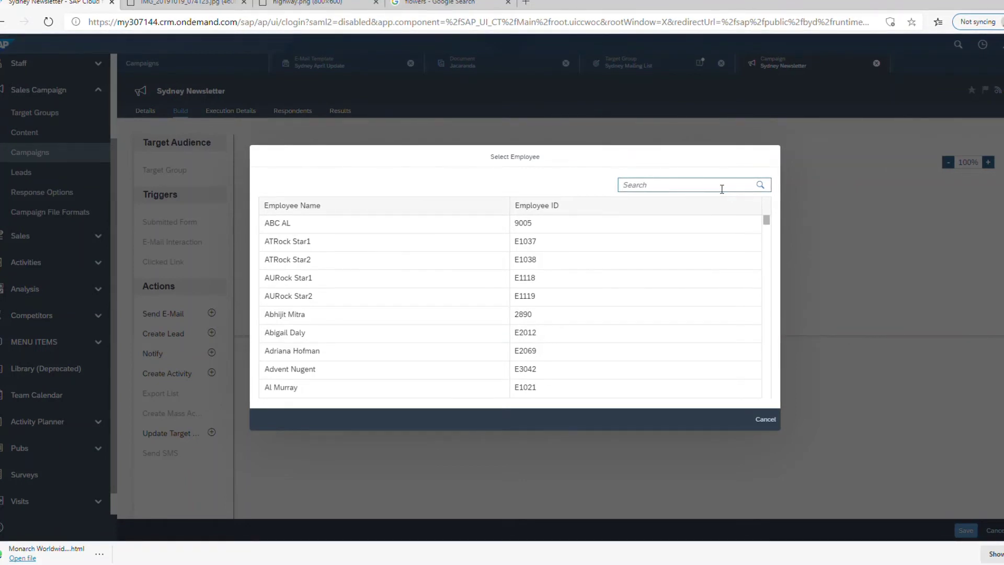
Find the campaign owner by first name, set them as the employee to notify, and apply the trigger.
type("jacob")
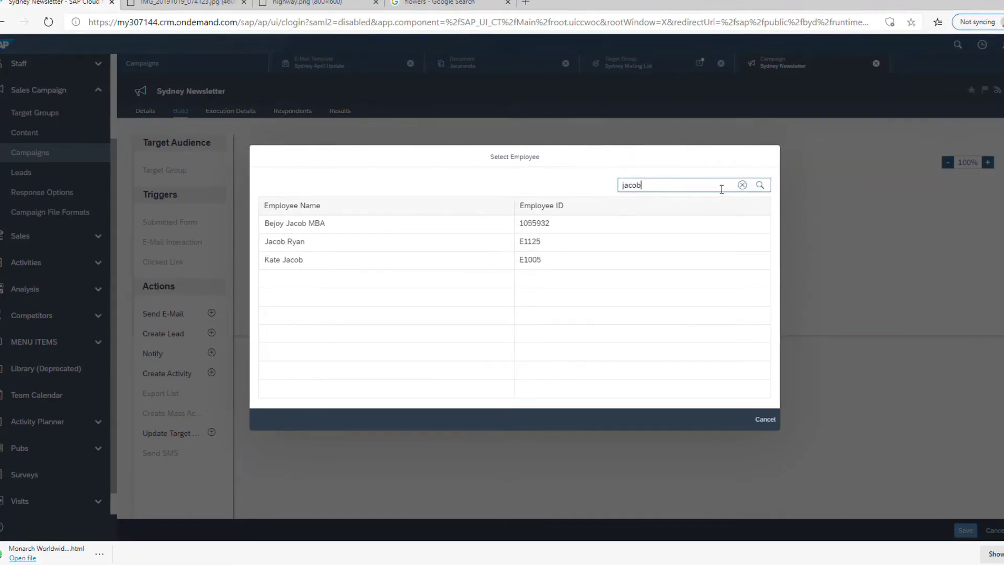
left_click(354, 242)
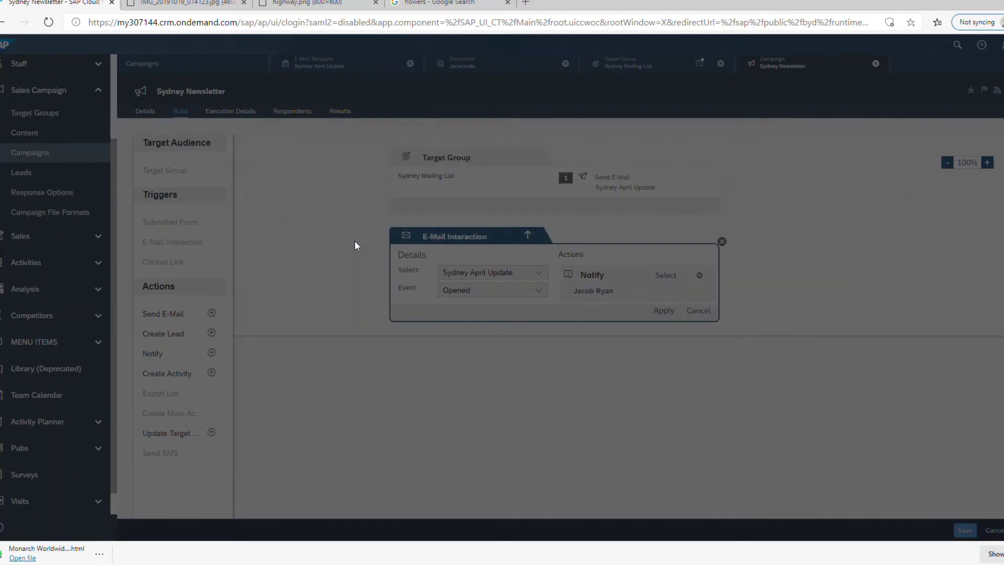
left_click(664, 311)
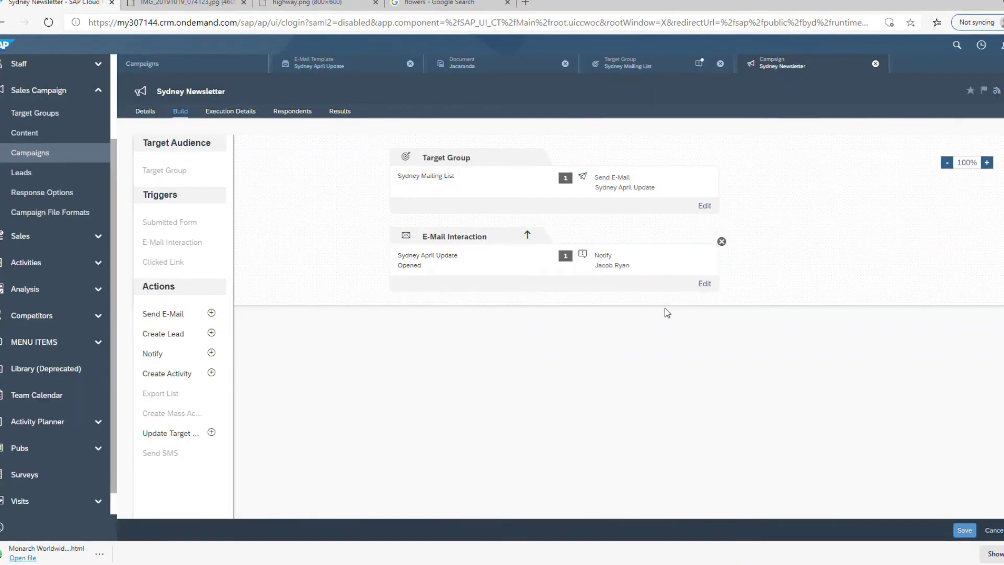
Save the Sydney Newsletter campaign and activate it.
left_click(965, 531)
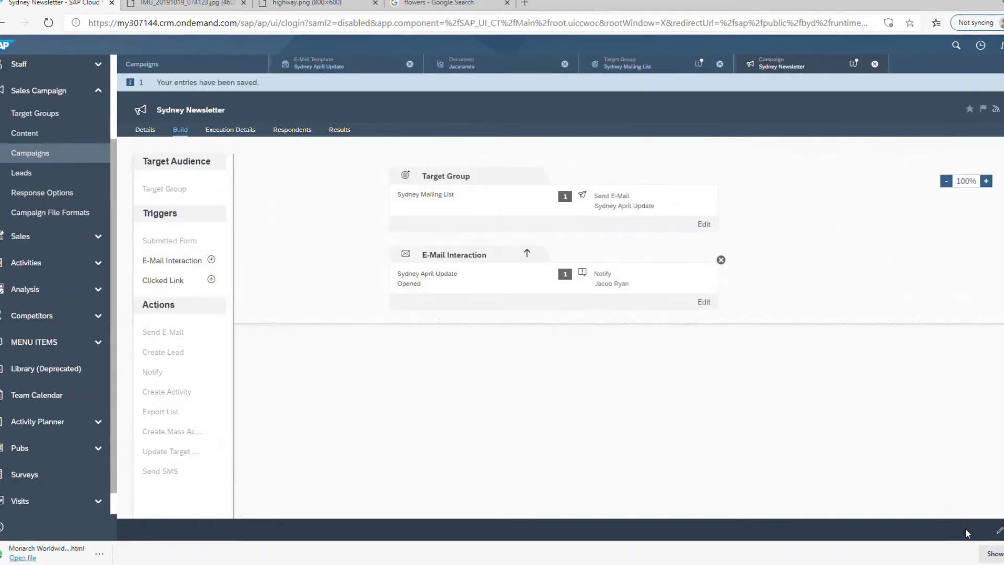
left_click(1003, 531)
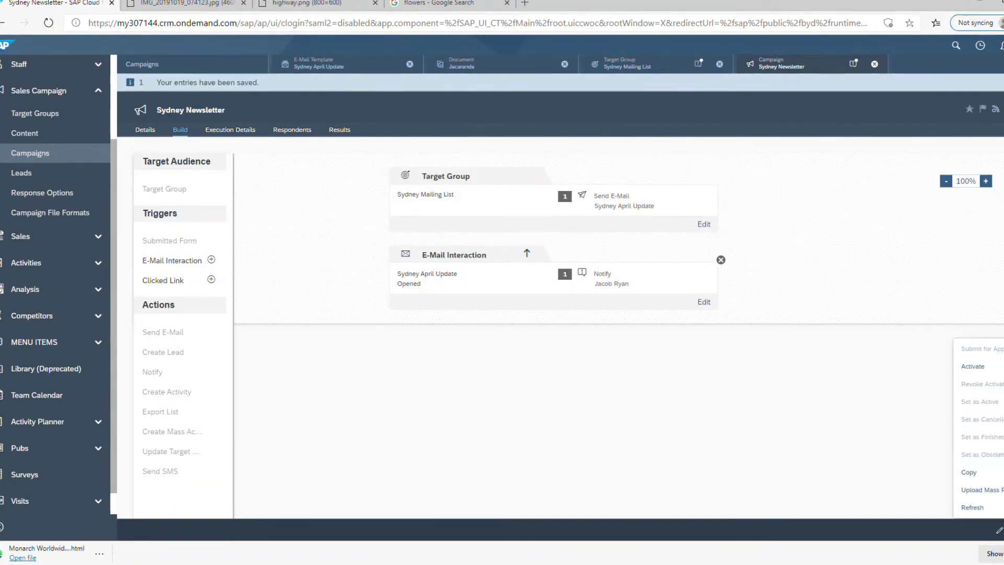
left_click(986, 367)
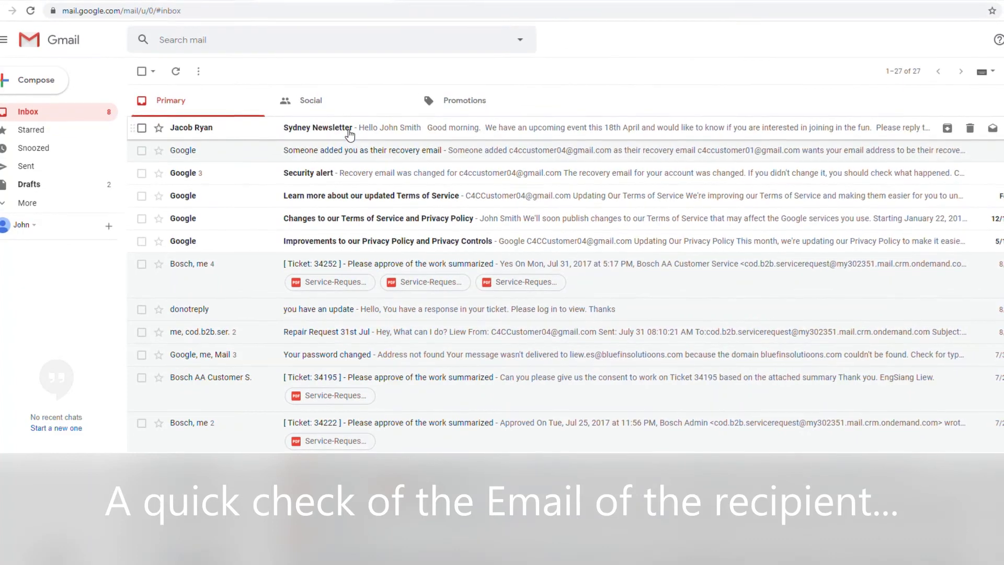
Open the Sydney Newsletter e-mail in the recipient's Gmail inbox.
left_click(350, 135)
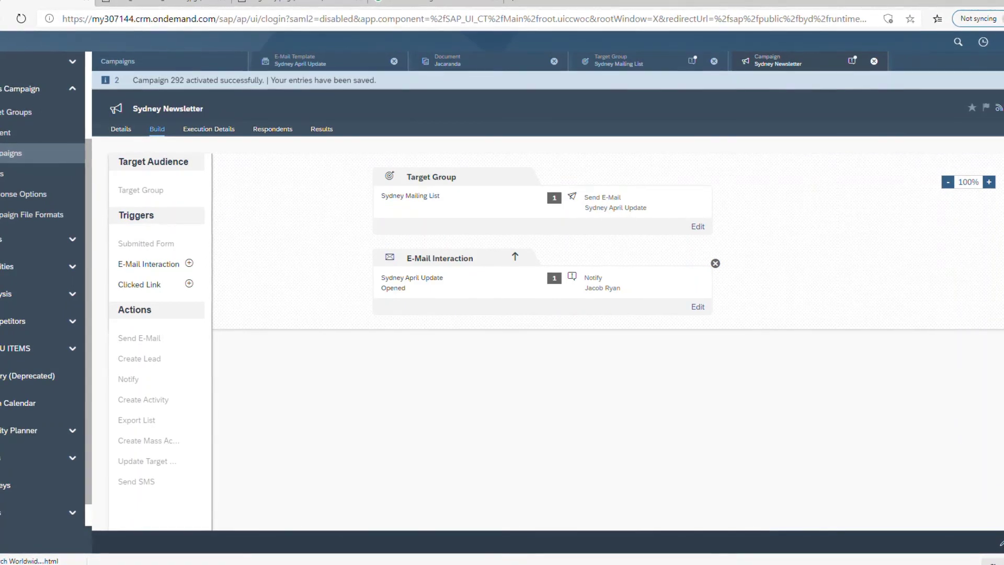
Back in SAP Cloud for Customer, refresh the activated Sydney Newsletter campaign and check its respondents and execution details.
left_click(1001, 542)
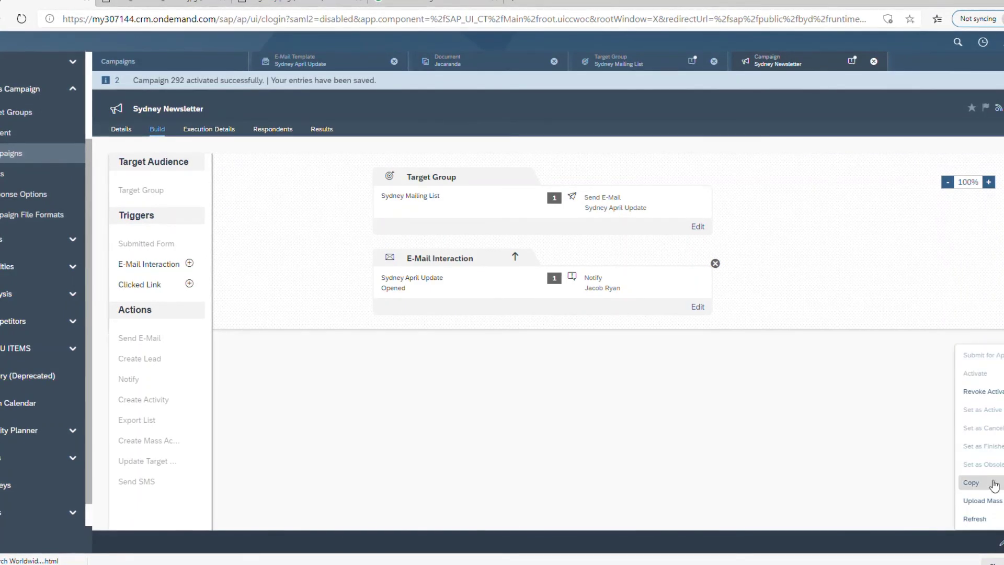
left_click(975, 520)
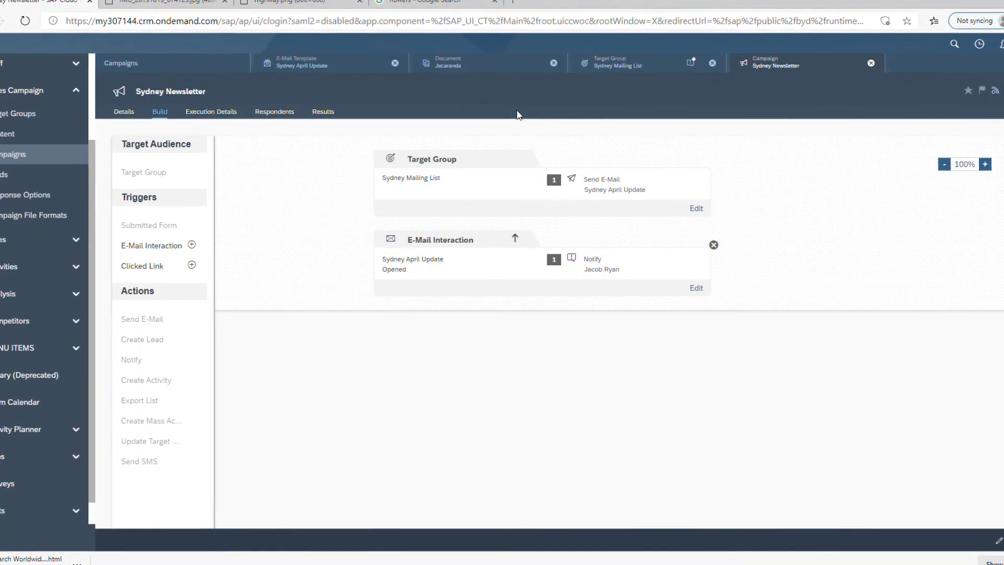
left_click(275, 112)
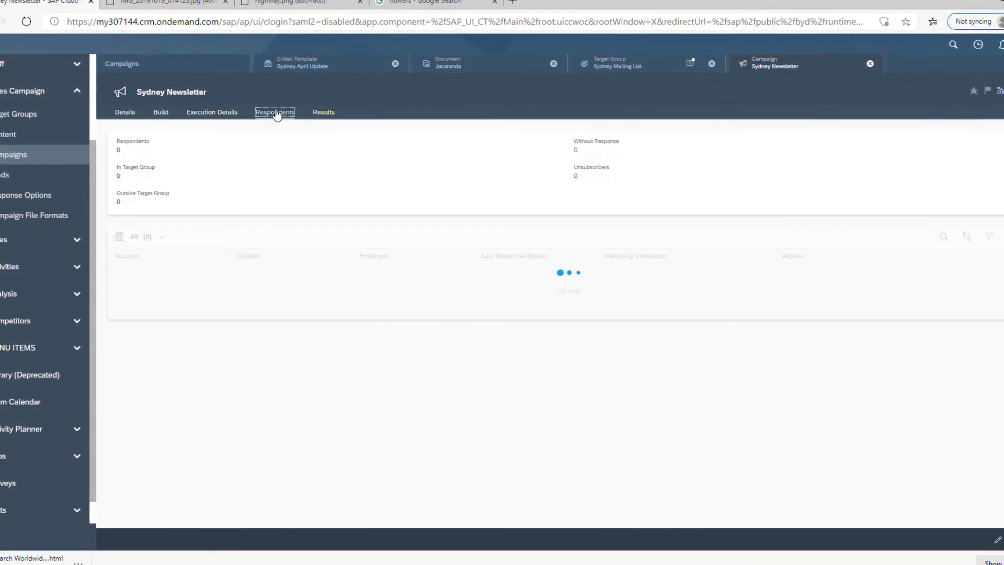
left_click(204, 114)
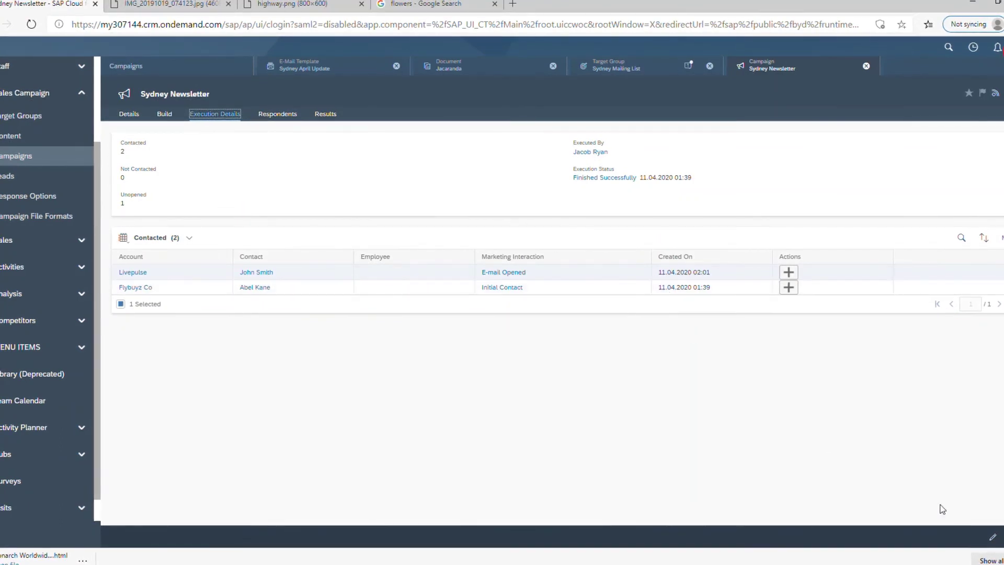
Refresh the campaign's execution details twice to update the contacts' marketing interactions.
left_click(1003, 537)
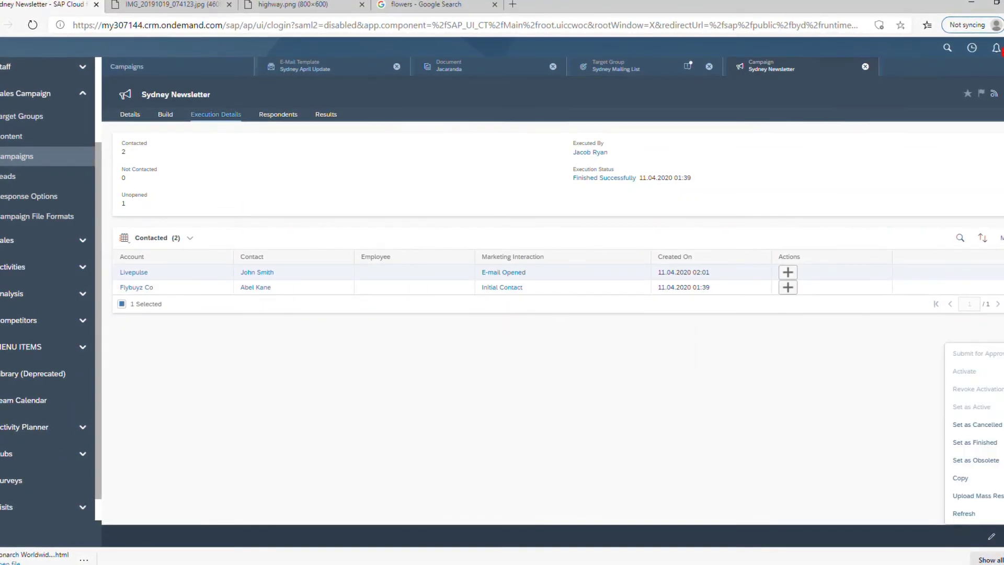
left_click(999, 515)
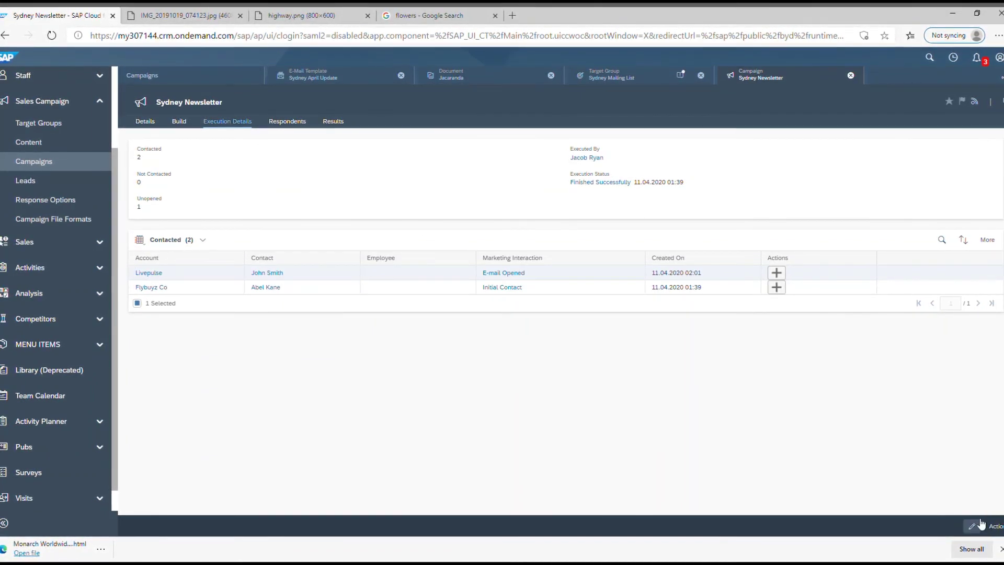
left_click(997, 527)
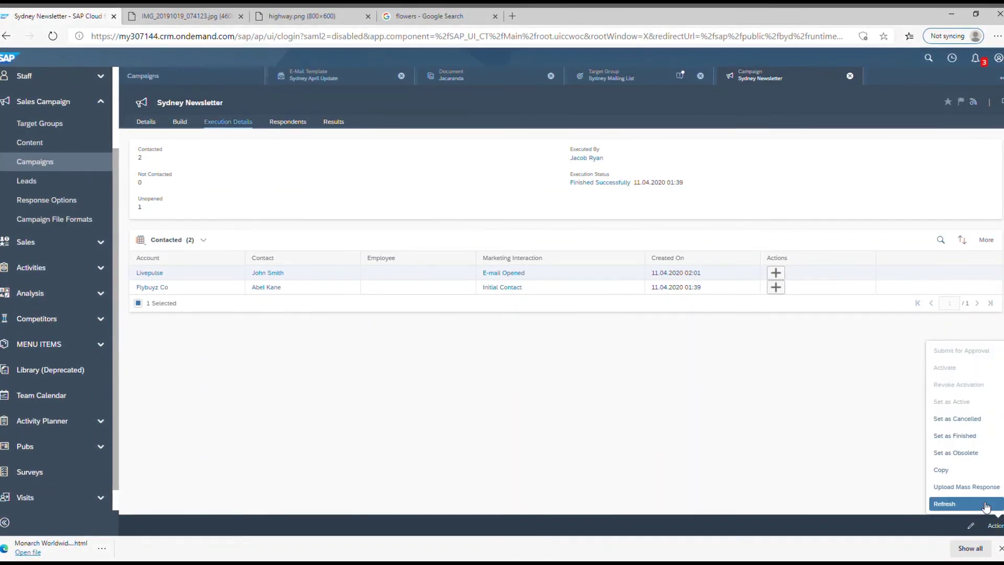
left_click(986, 505)
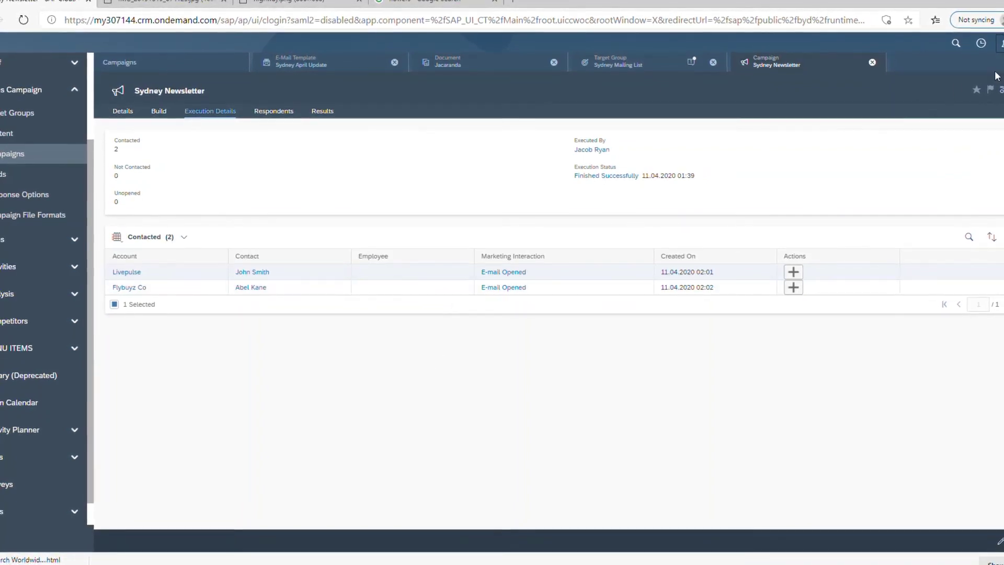
View the full list of notifications and select the topmost E-Mail Interaction entry from the Sydney Newsletter campaign.
left_click(1000, 44)
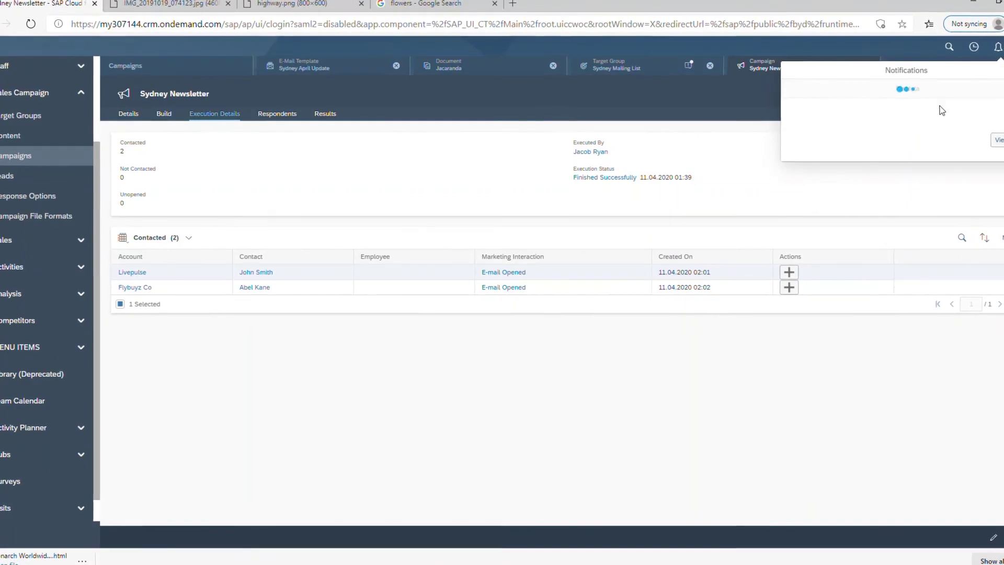
left_click(996, 454)
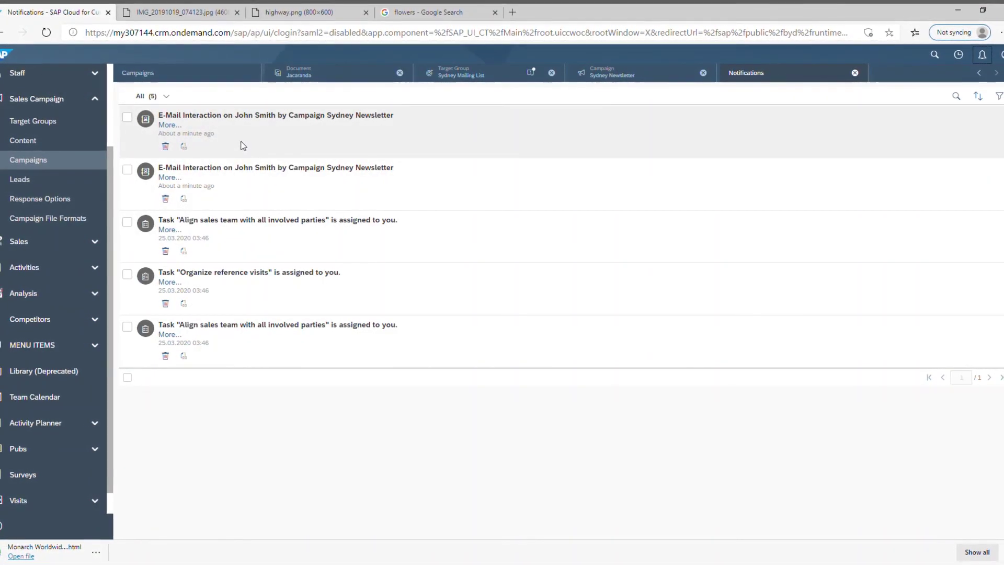
left_click(201, 118)
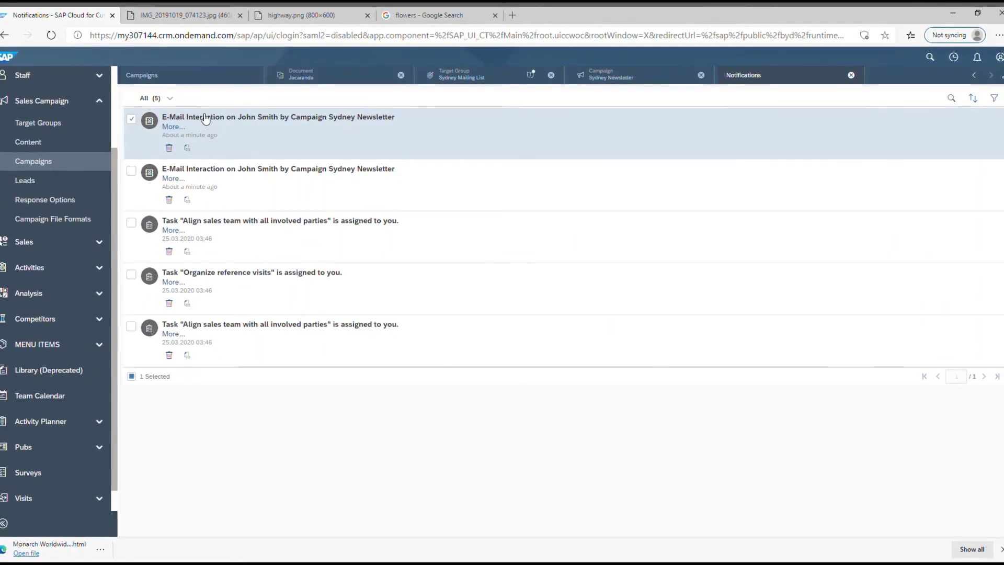